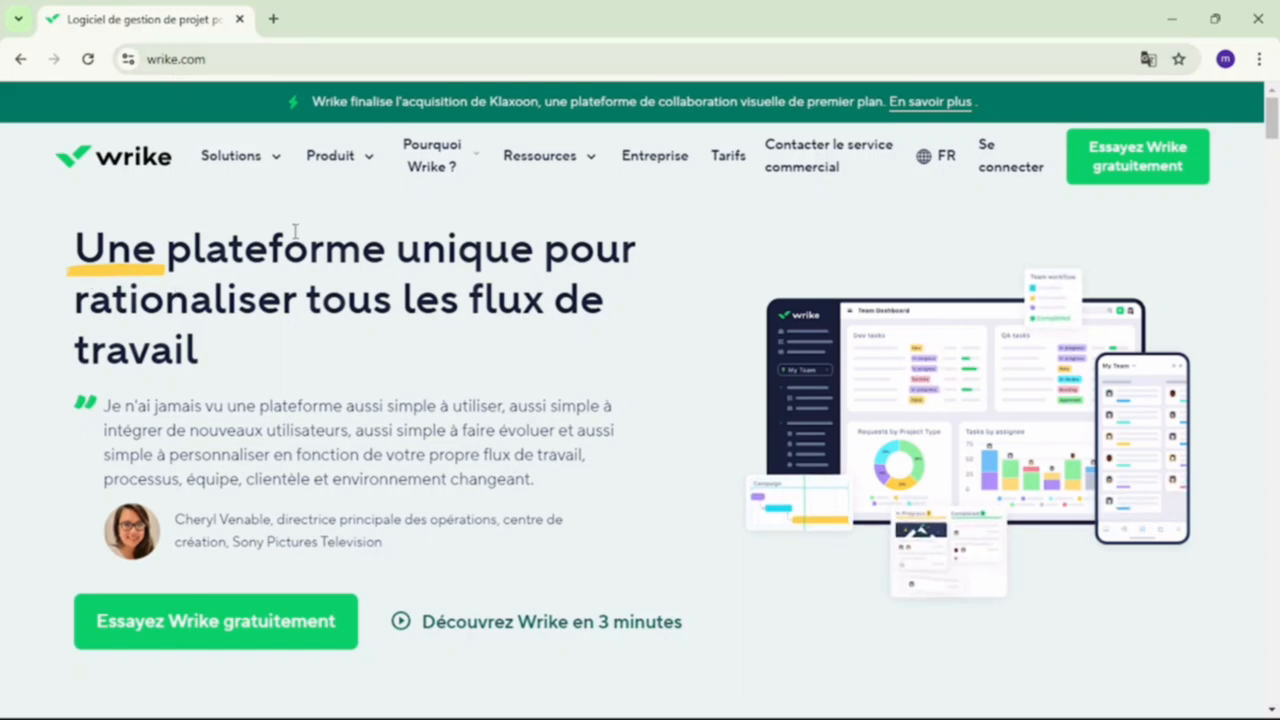
# - Start the free Wrike trial sign-up and have this browser remembered for future logins
pyautogui.click(329, 622)
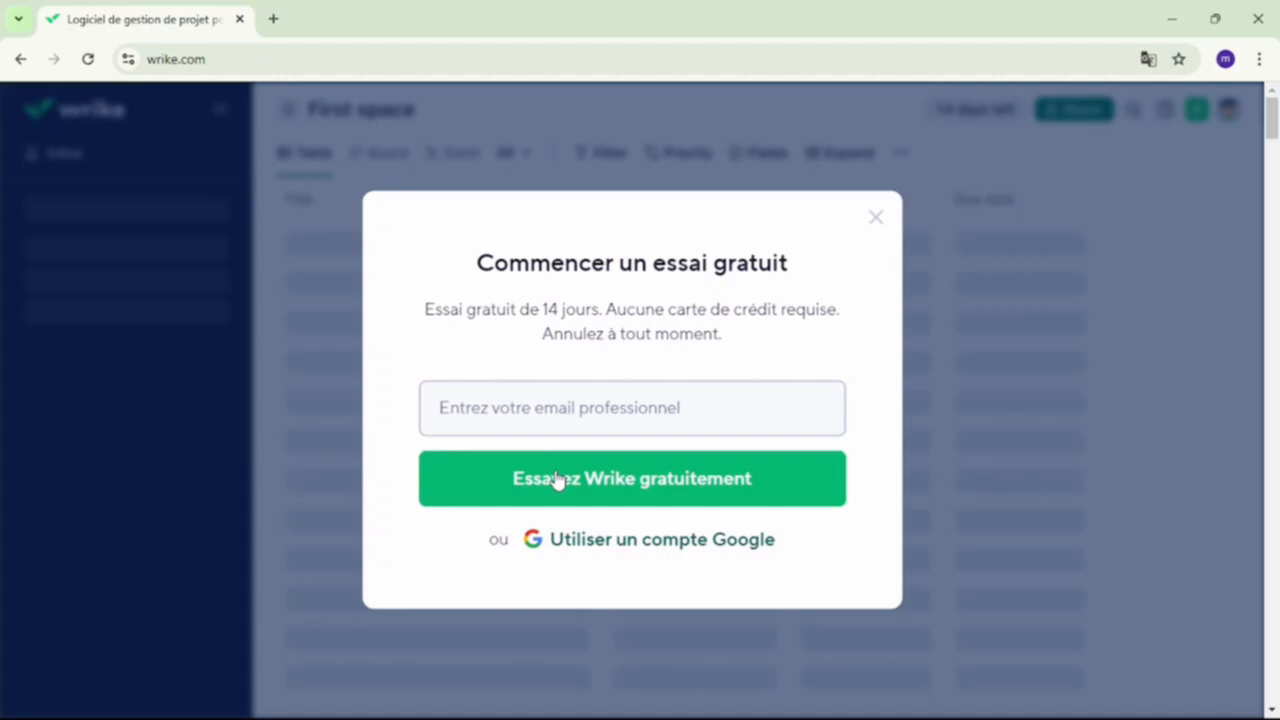
pyautogui.click(597, 541)
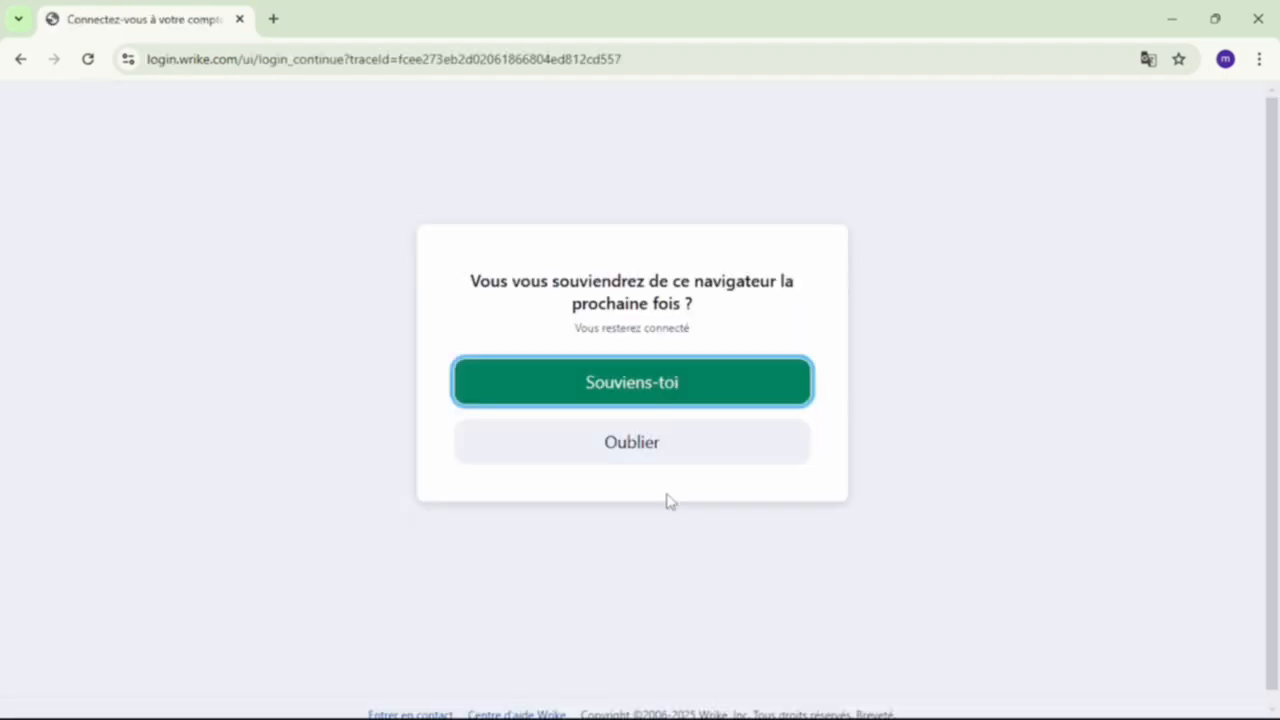
pyautogui.click(658, 372)
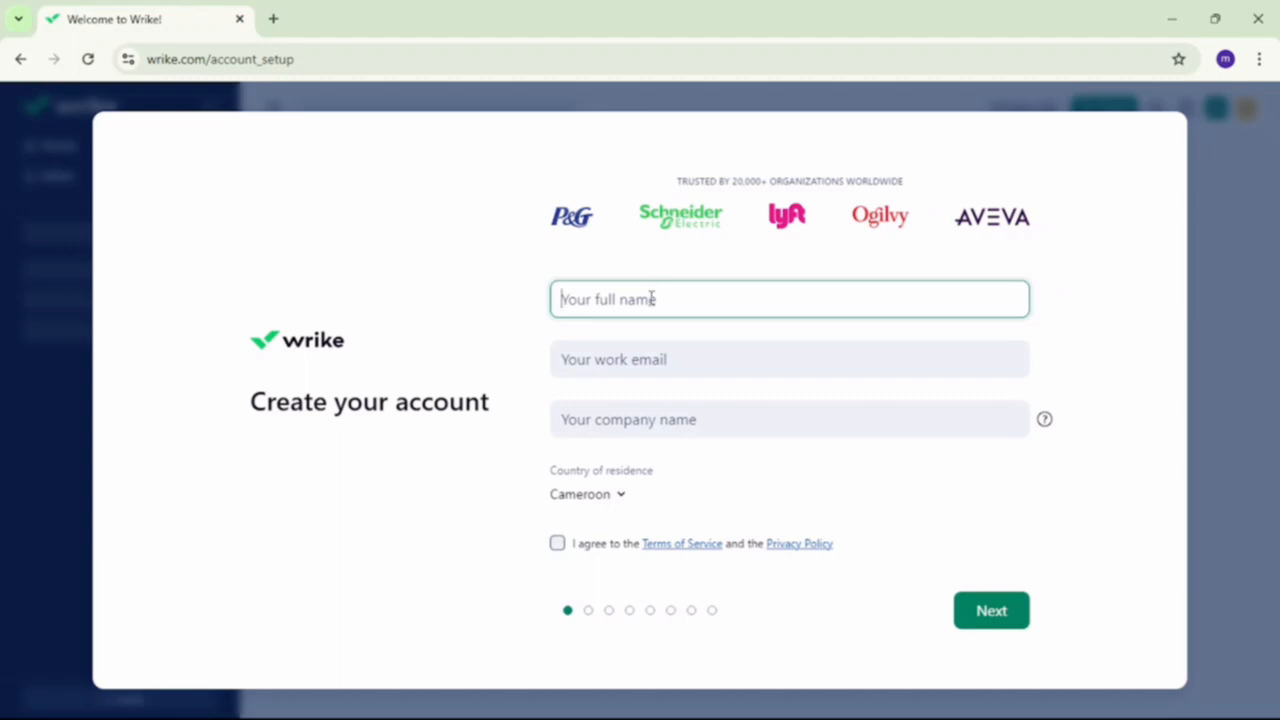
# - Accept the terms, then answer company size 2 – 25 and collaborators 2 – 5
pyautogui.click(697, 359)
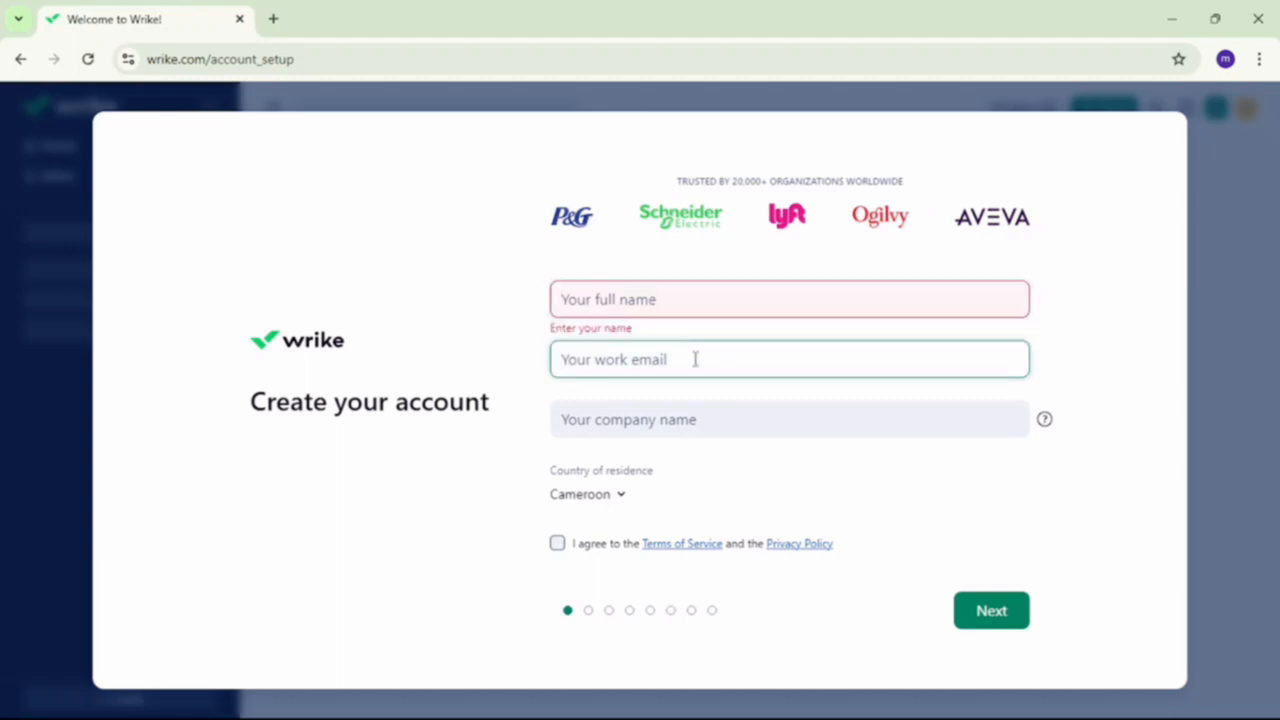
pyautogui.click(684, 420)
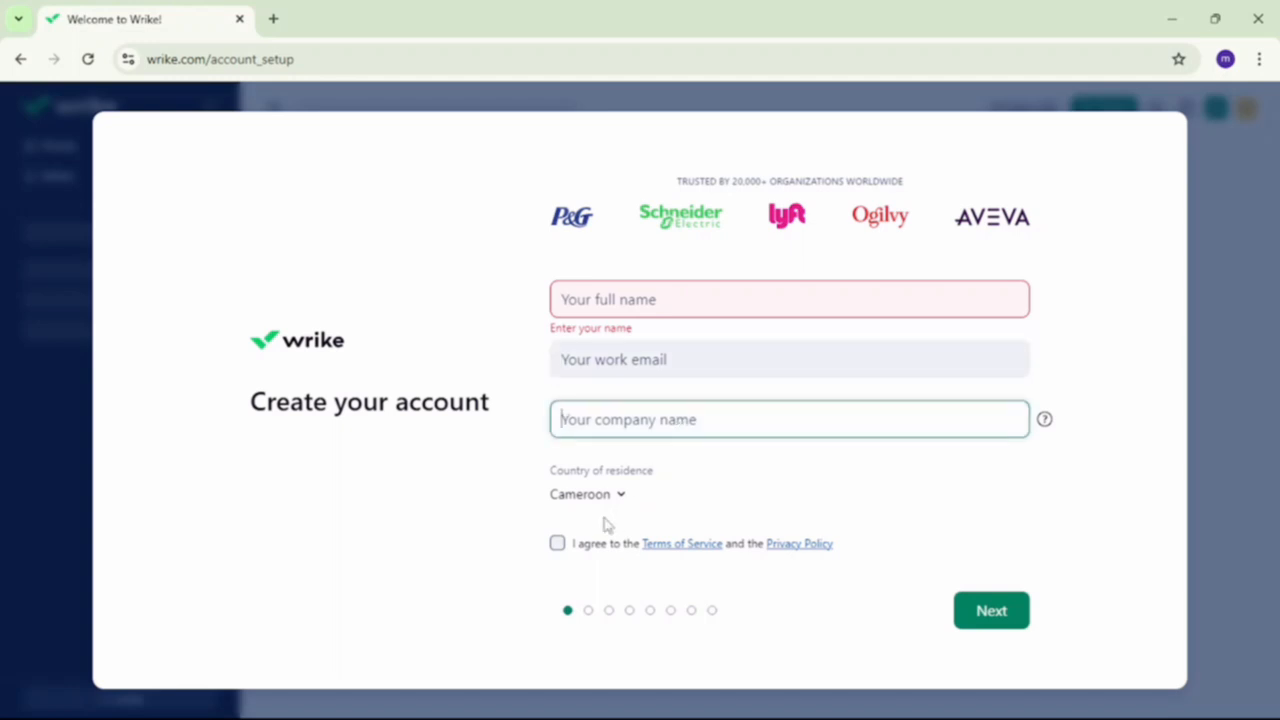
pyautogui.click(558, 545)
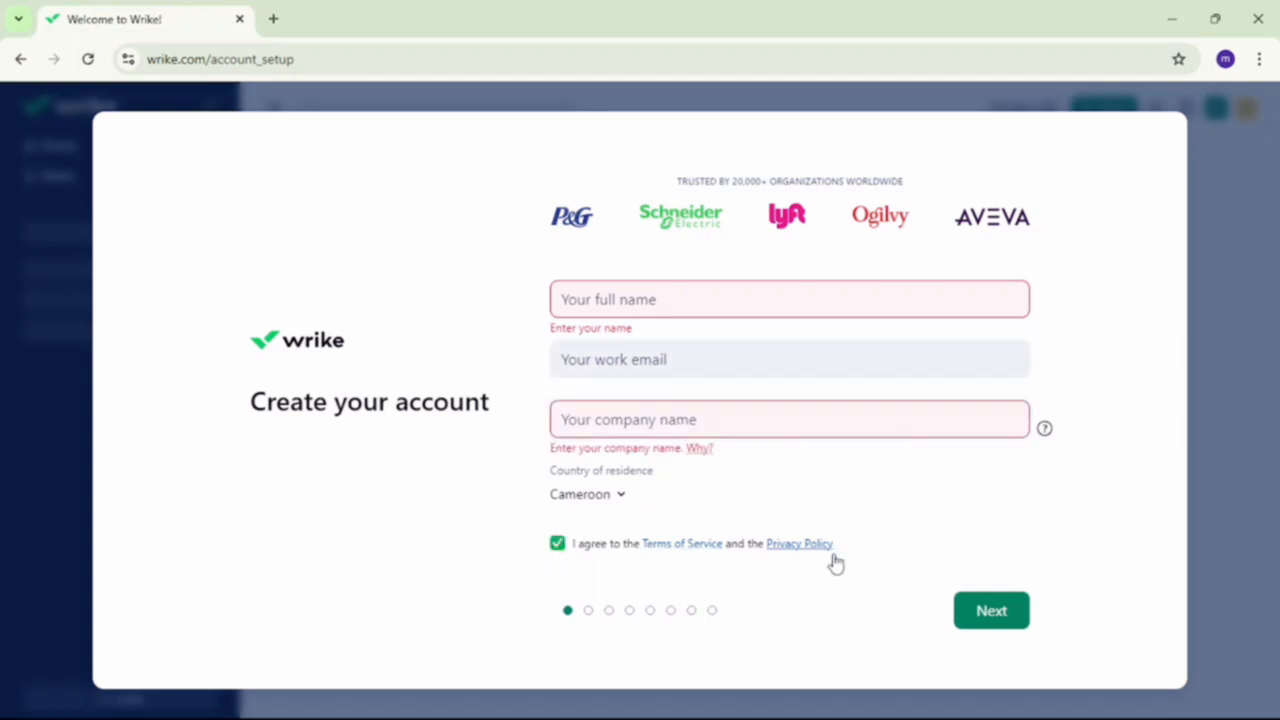
pyautogui.click(990, 612)
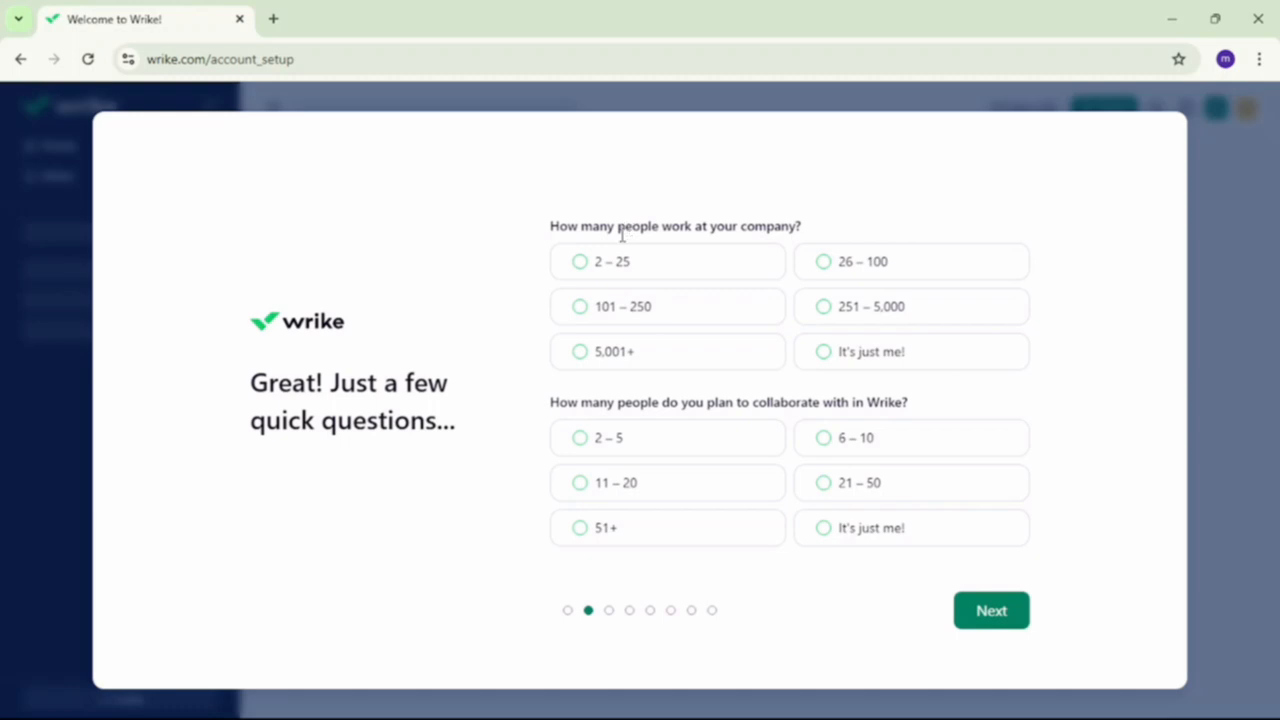
pyautogui.click(583, 262)
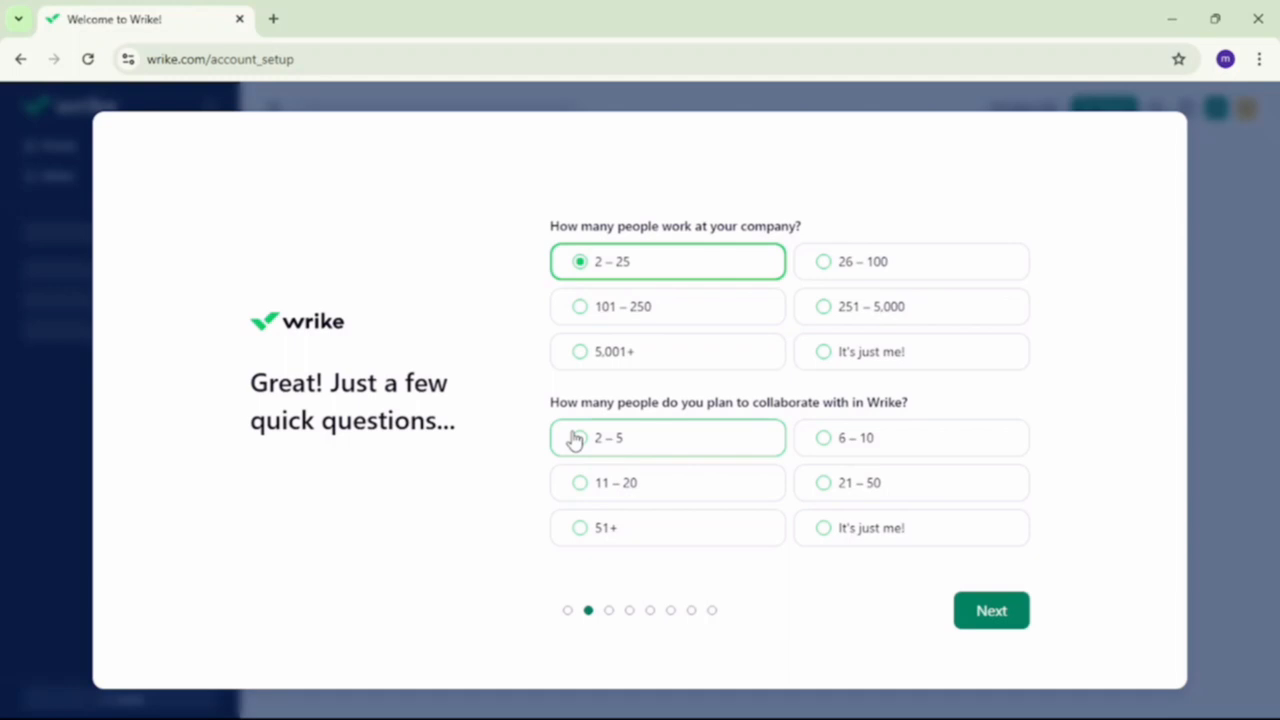
pyautogui.click(980, 613)
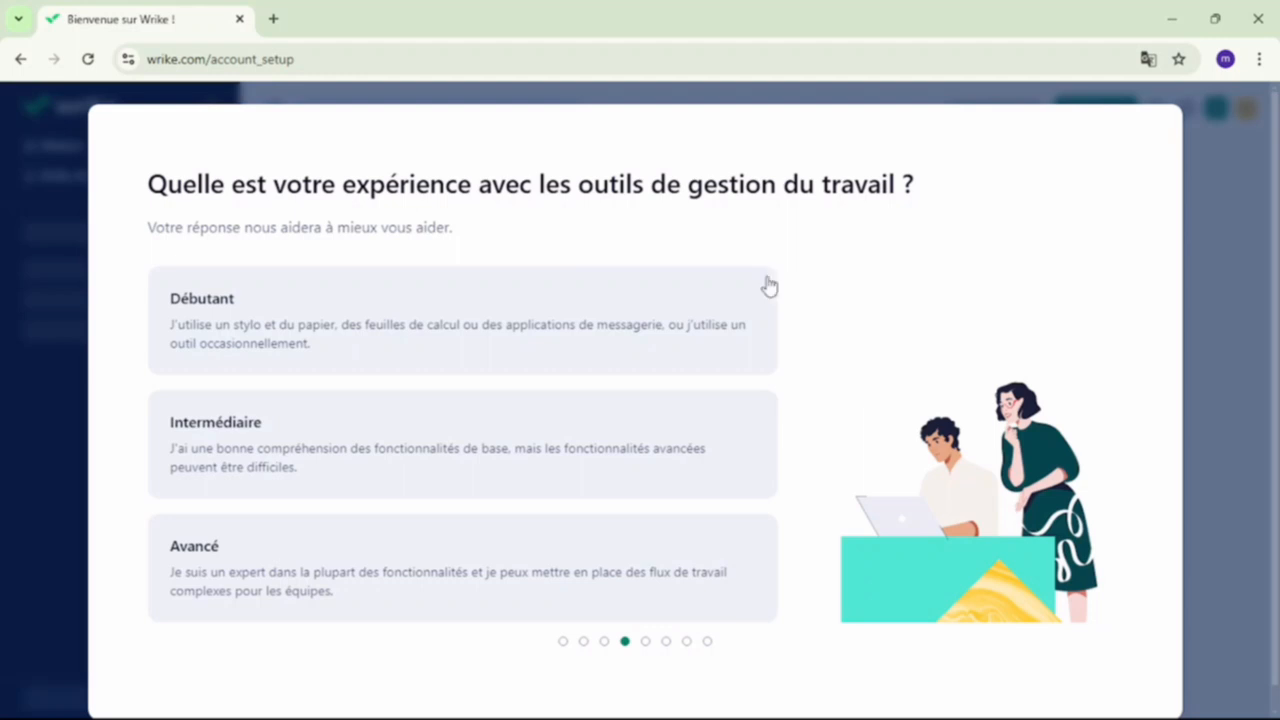
# - Choose Intermédiaire experience and name the project 'tuto'
pyautogui.click(667, 444)
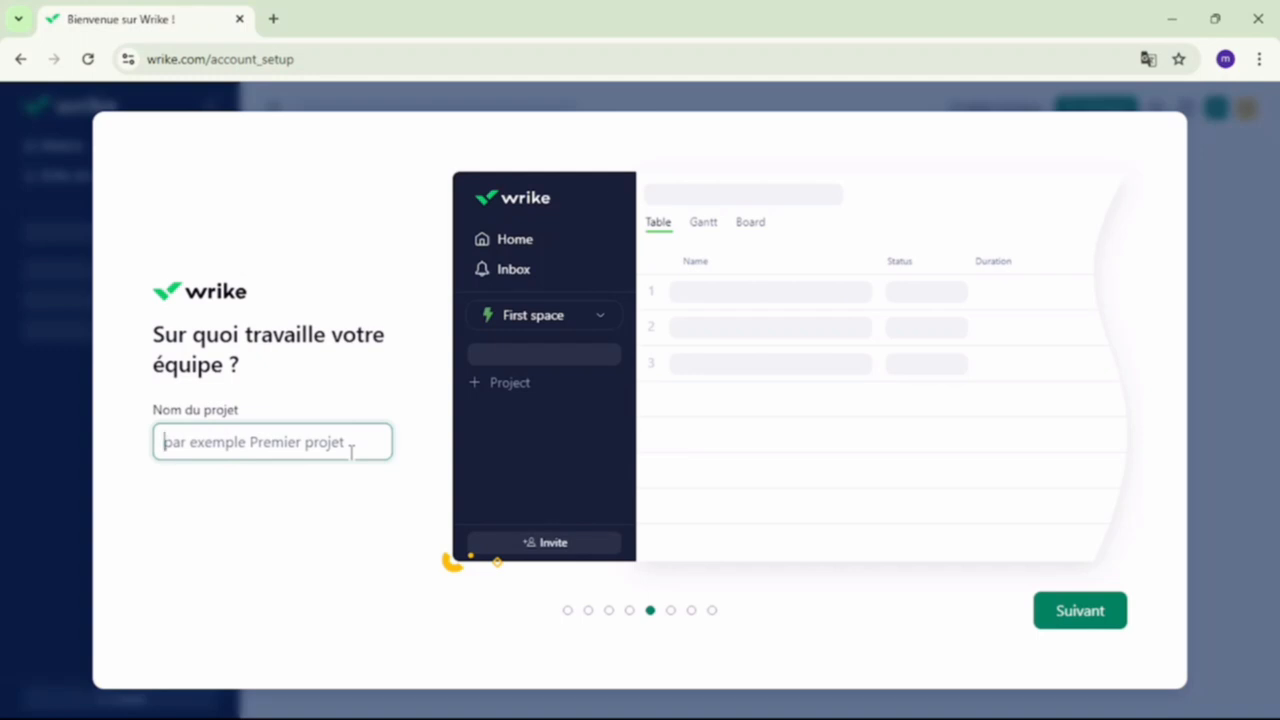
pyautogui.write('tuto')
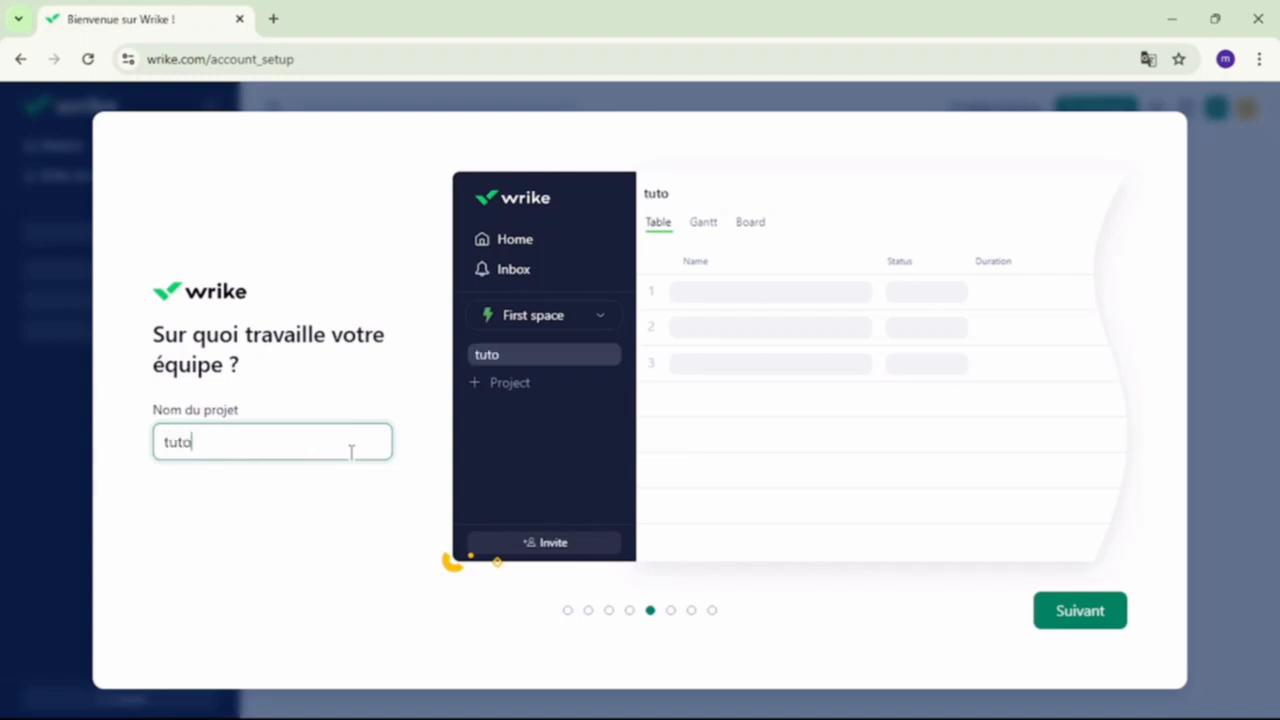
pyautogui.click(1037, 611)
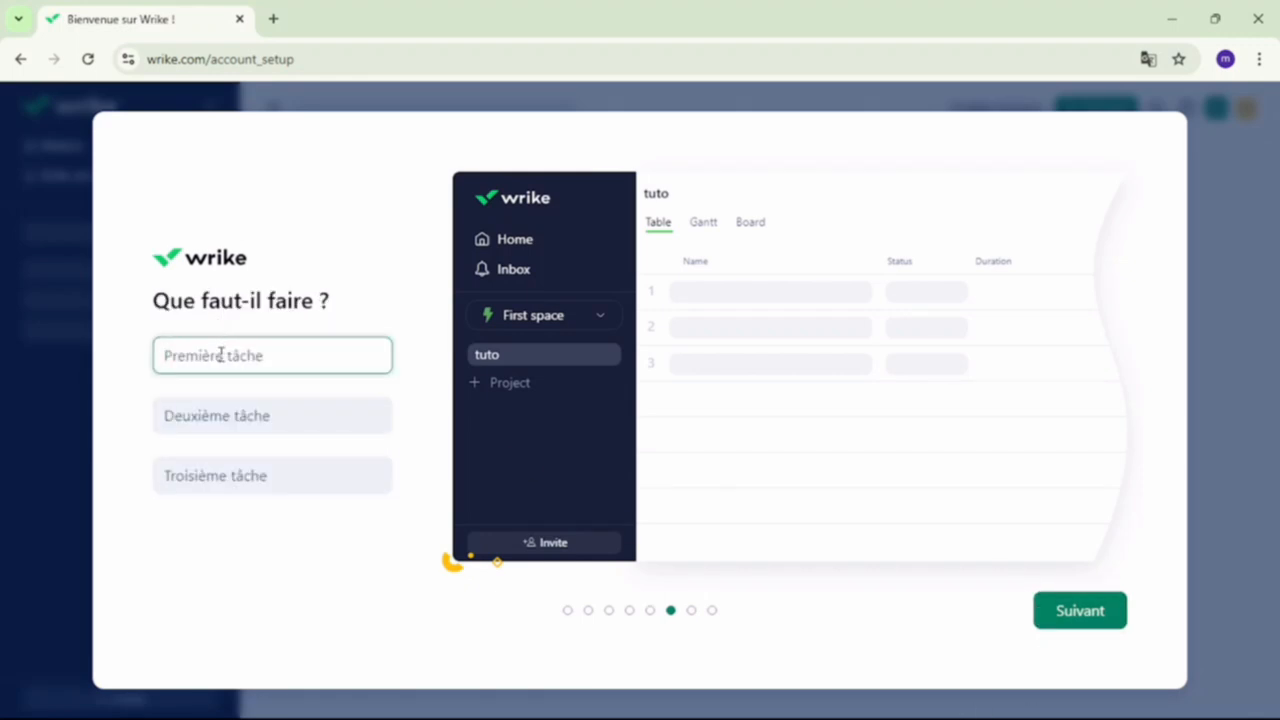
# - Enter tasks tache1, tache 2 and tache3, and accept the default view
pyautogui.write('tache1')
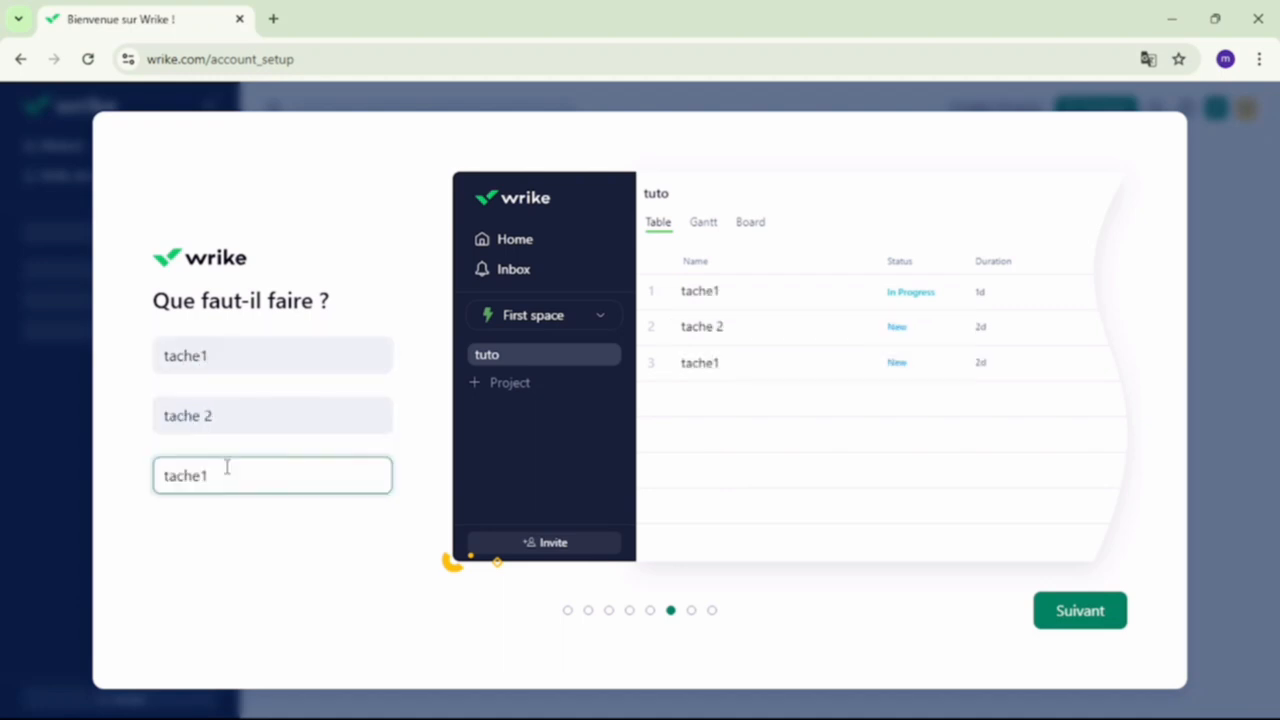
pyautogui.press('BackSpace')
pyautogui.write('3')
pyautogui.click(1092, 605)
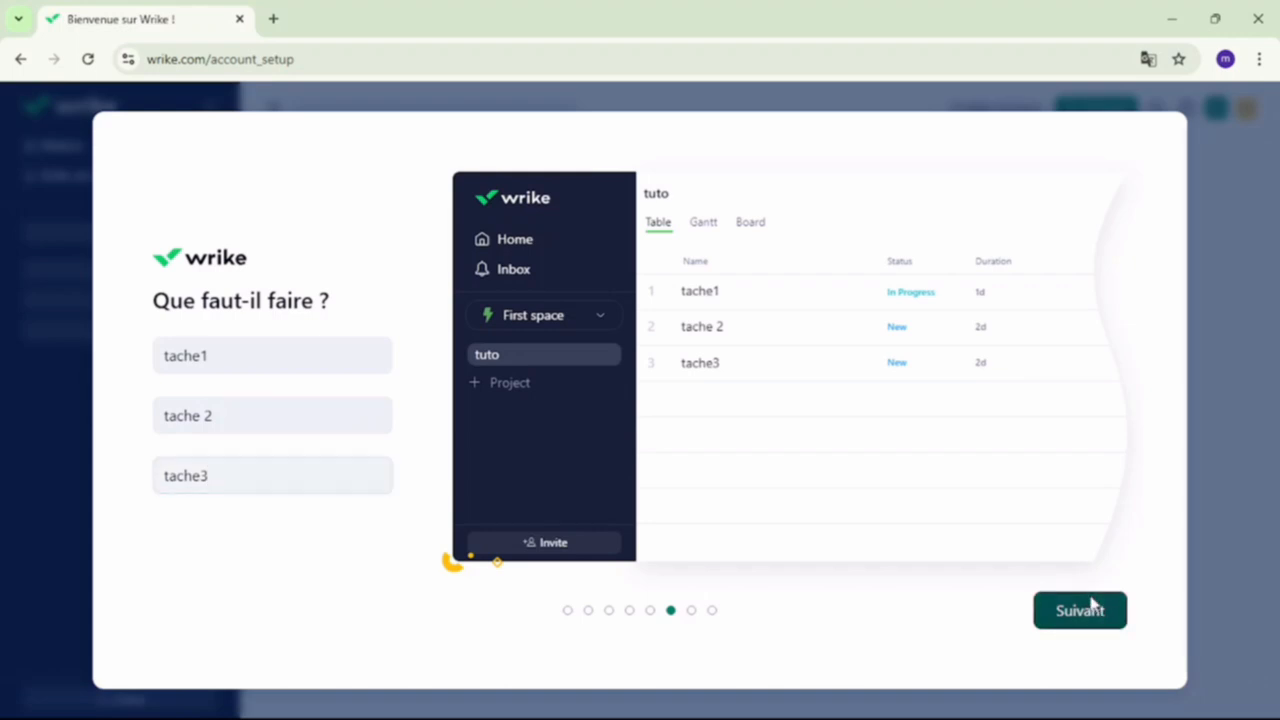
pyautogui.click(1075, 624)
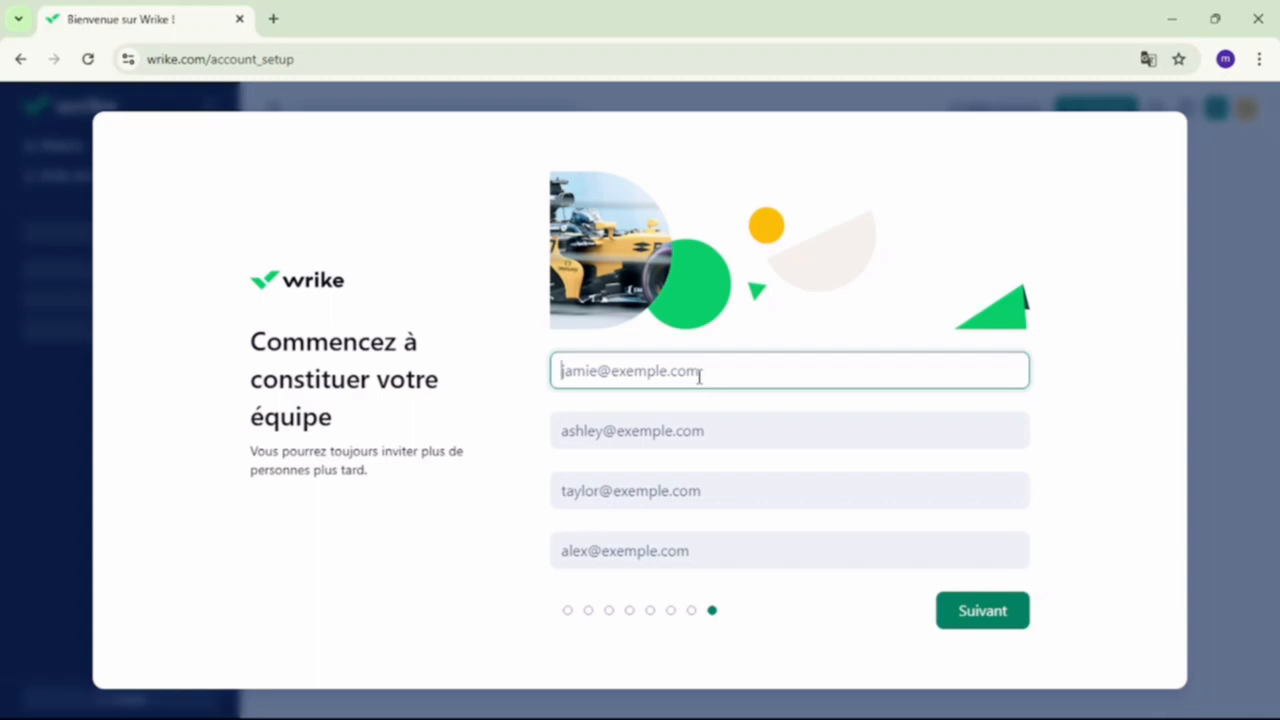
# - Enter two teammates' e-mail addresses as invites and finish the setup
pyautogui.write('a@')
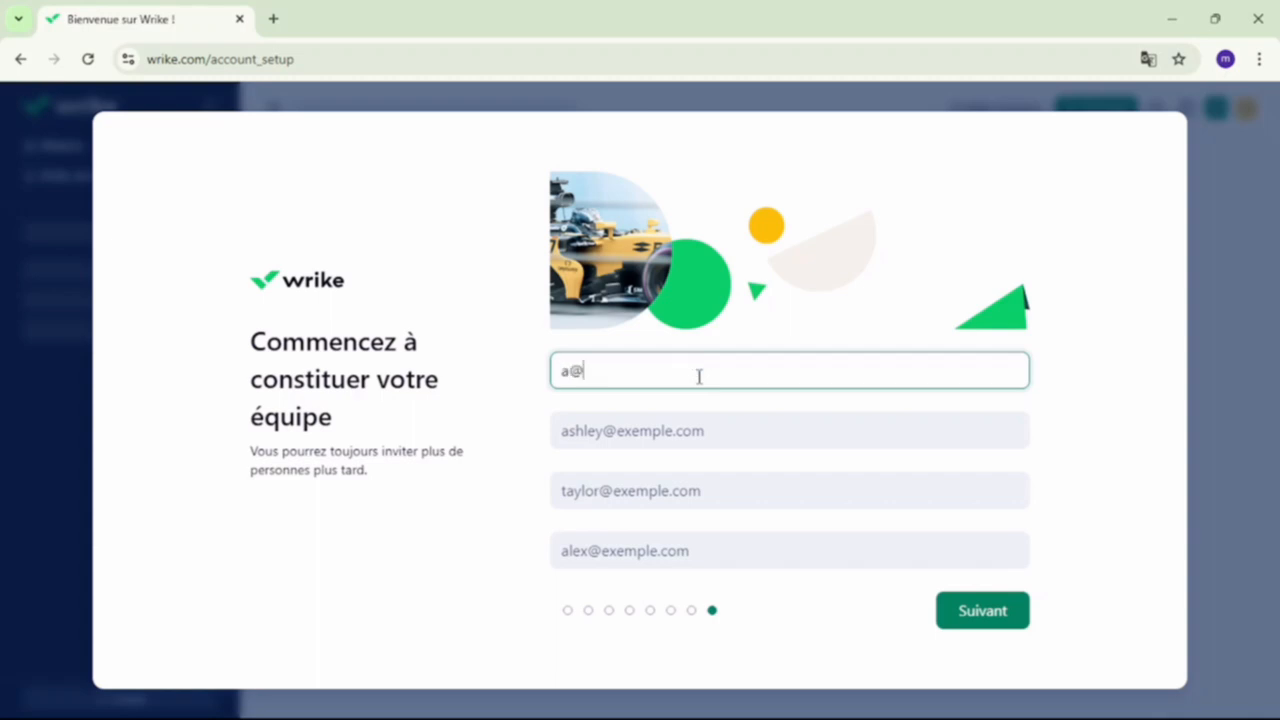
pyautogui.write('gmail.com')
pyautogui.click(703, 421)
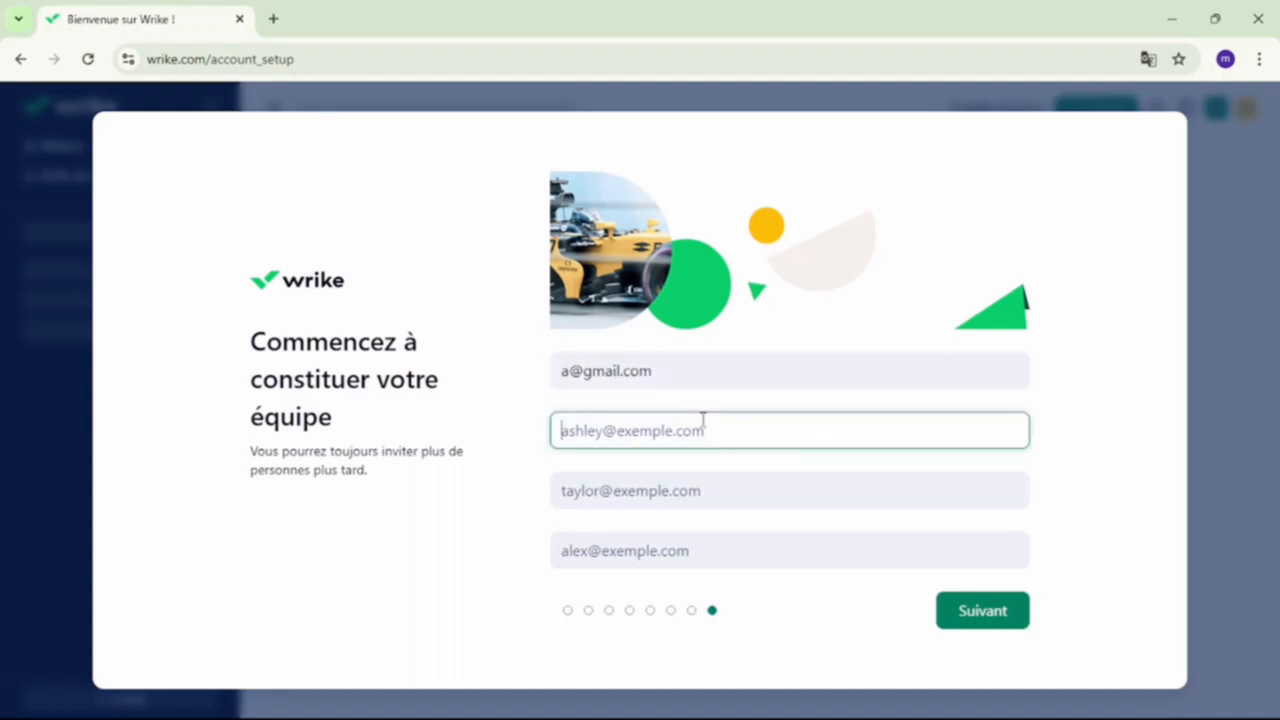
pyautogui.write('b@gmail.com')
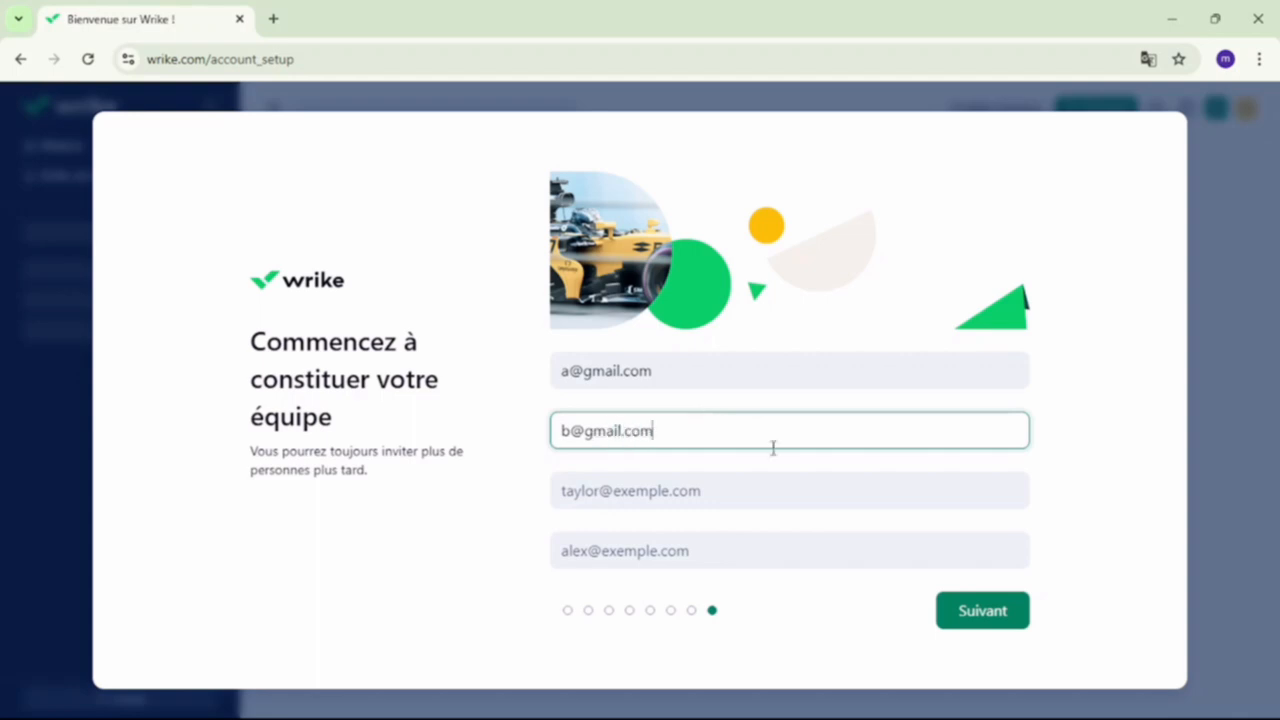
pyautogui.click(940, 611)
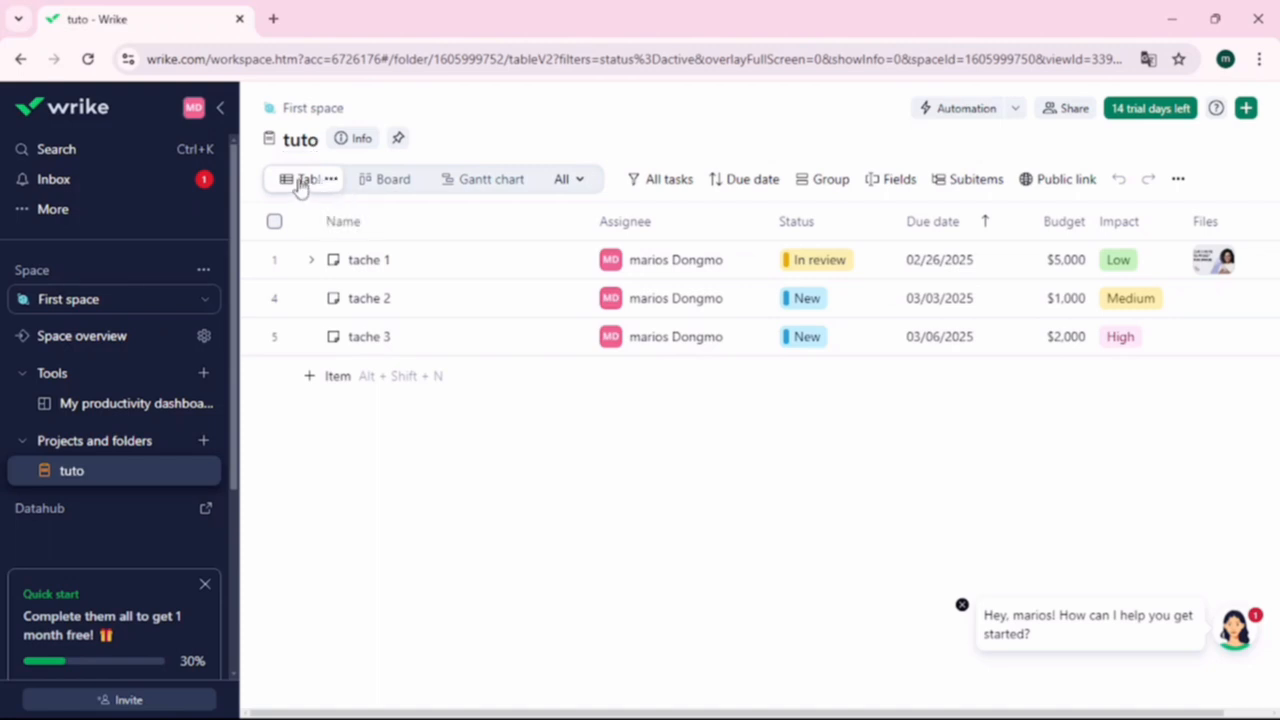
# - Switch the tuto project to Board view, then to the Gantt chart
pyautogui.click(386, 181)
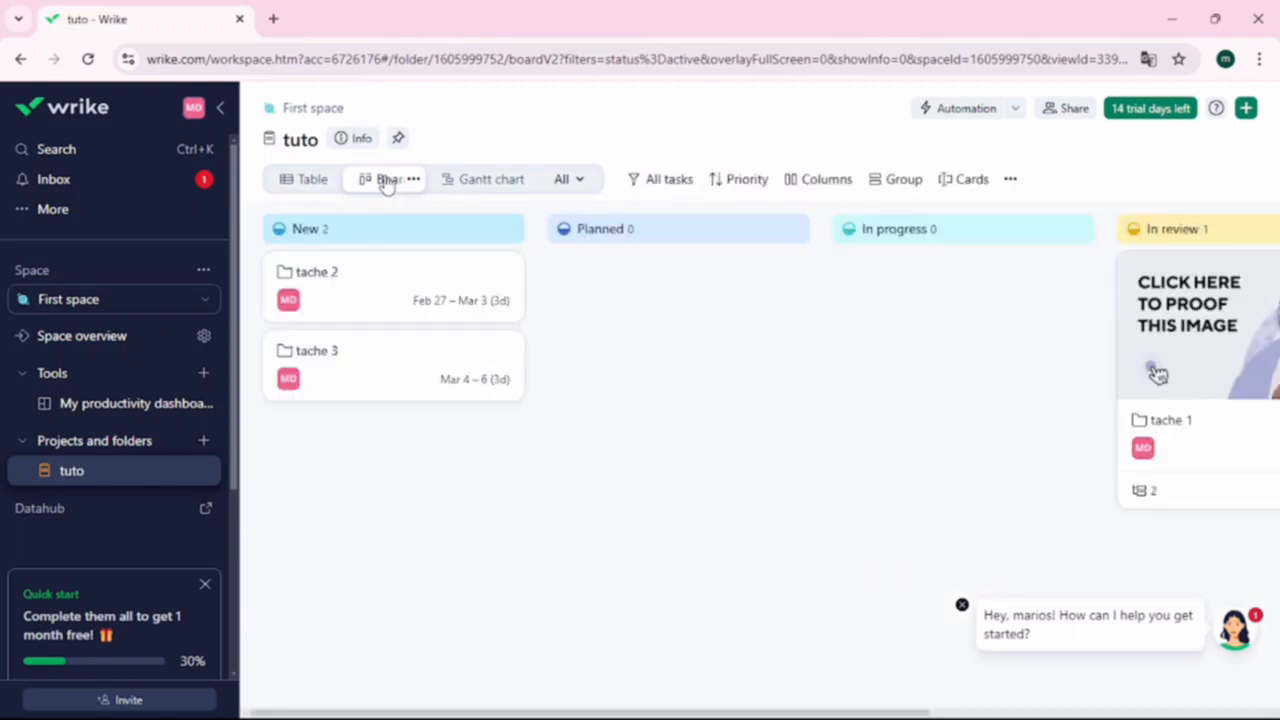
pyautogui.click(492, 179)
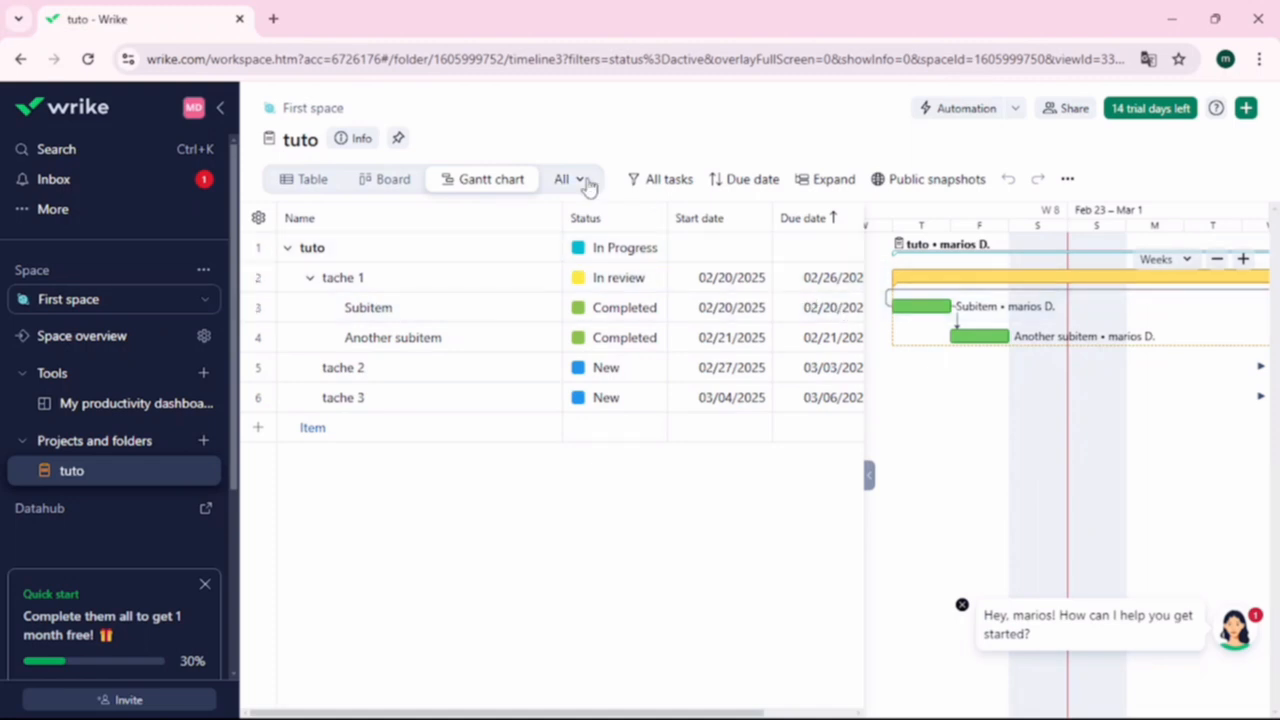
pyautogui.click(589, 188)
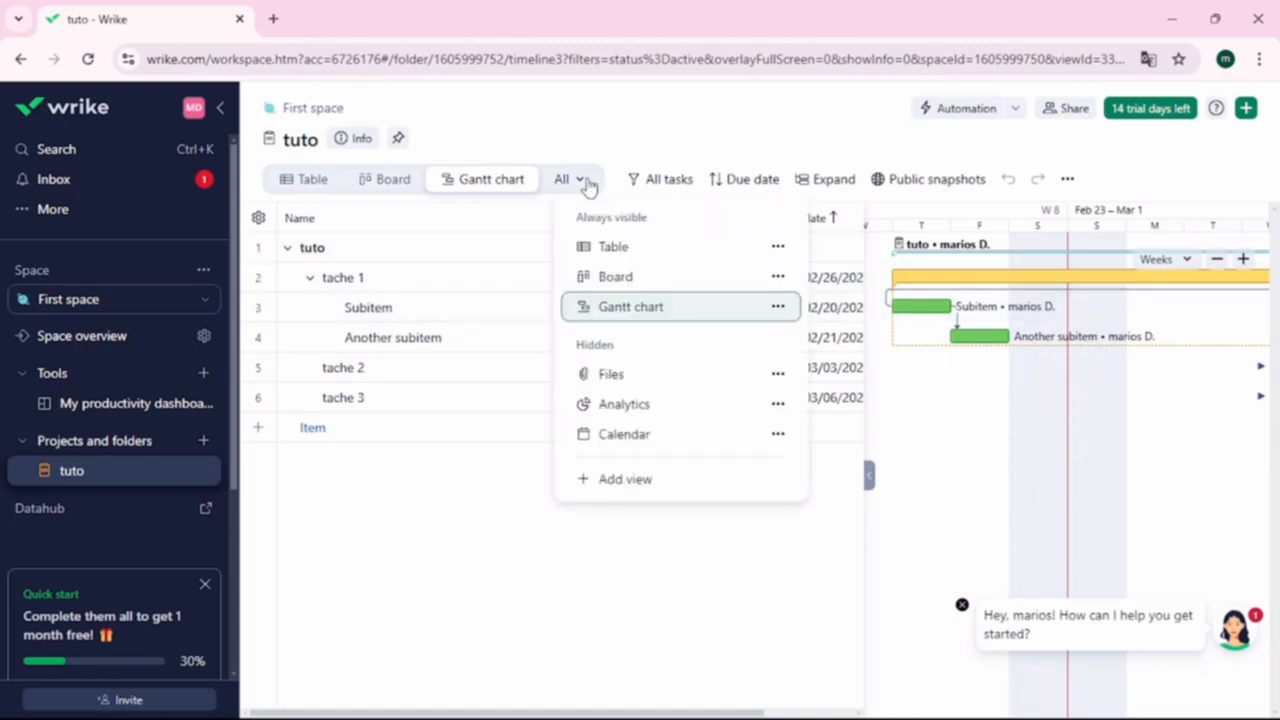
pyautogui.click(659, 484)
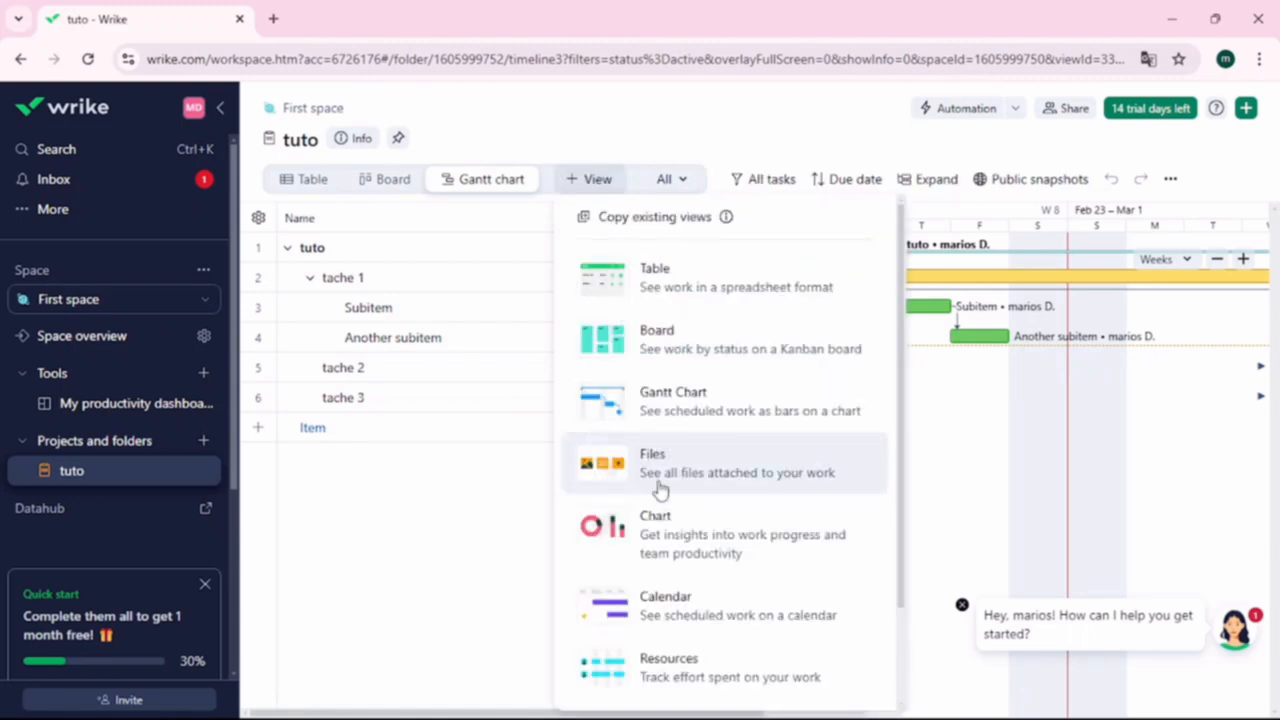
pyautogui.scroll(-2, 659, 488)
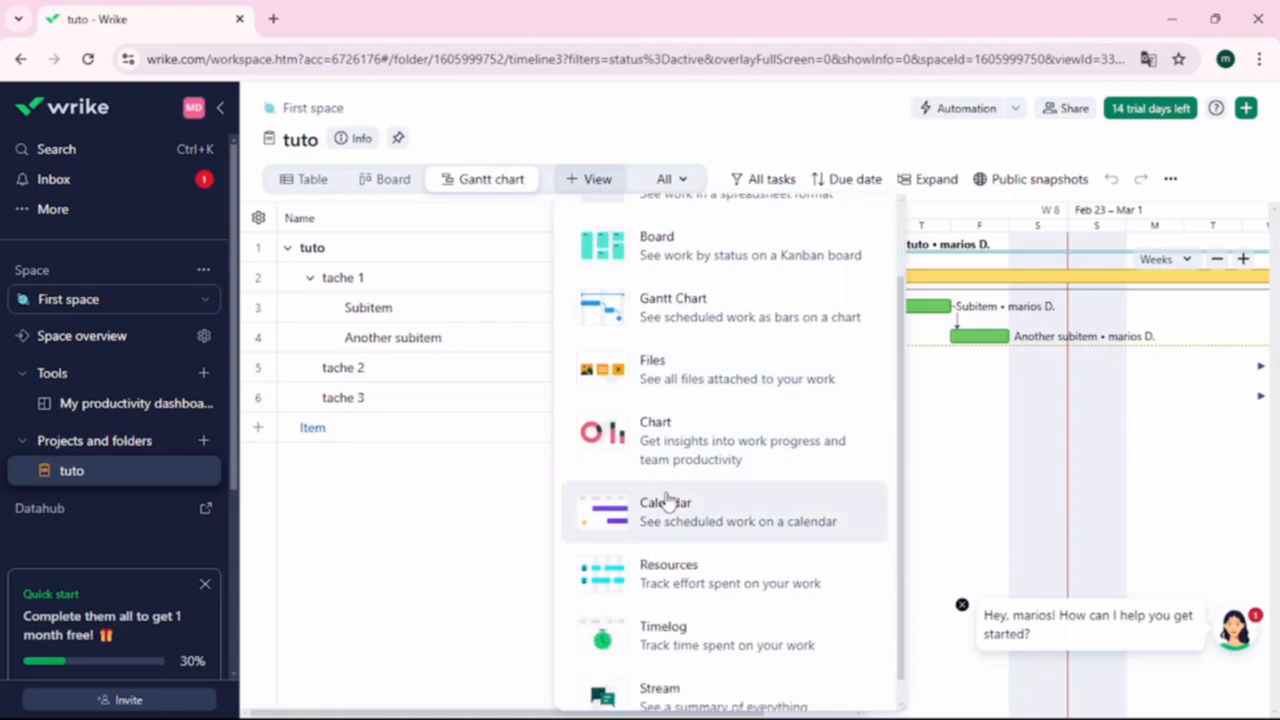
pyautogui.scroll(-1, 729, 575)
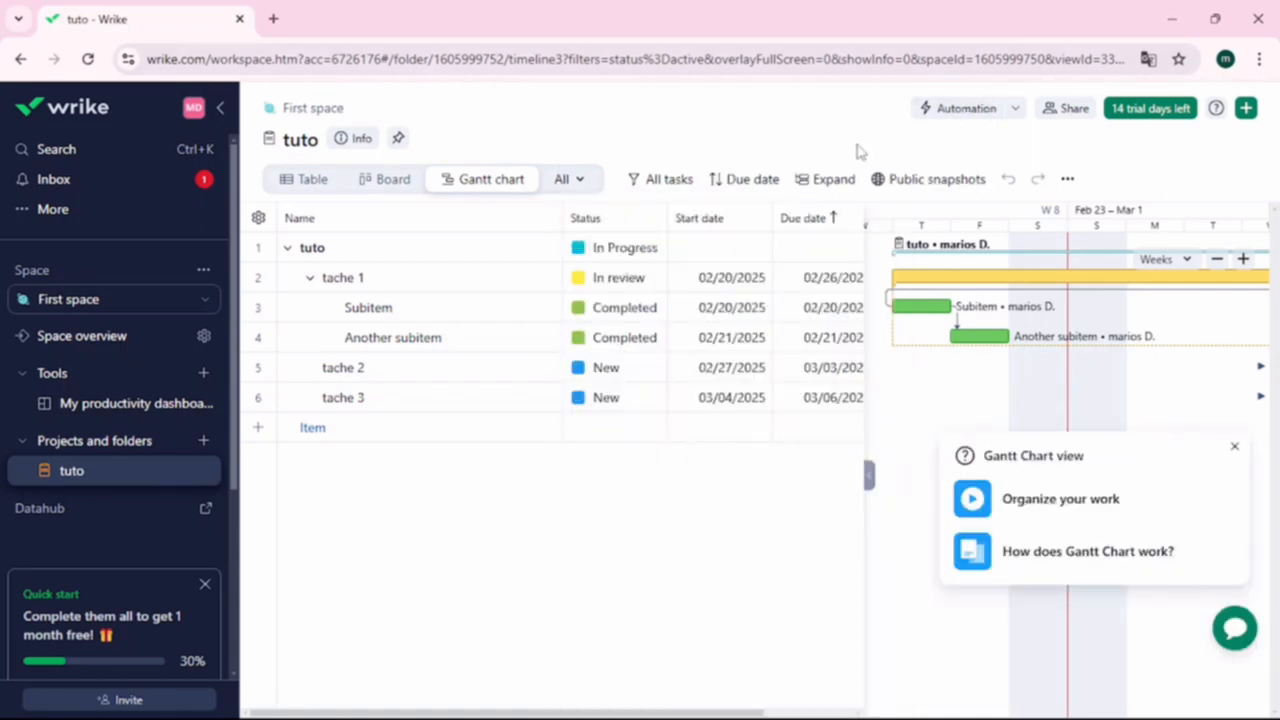
pyautogui.click(1073, 118)
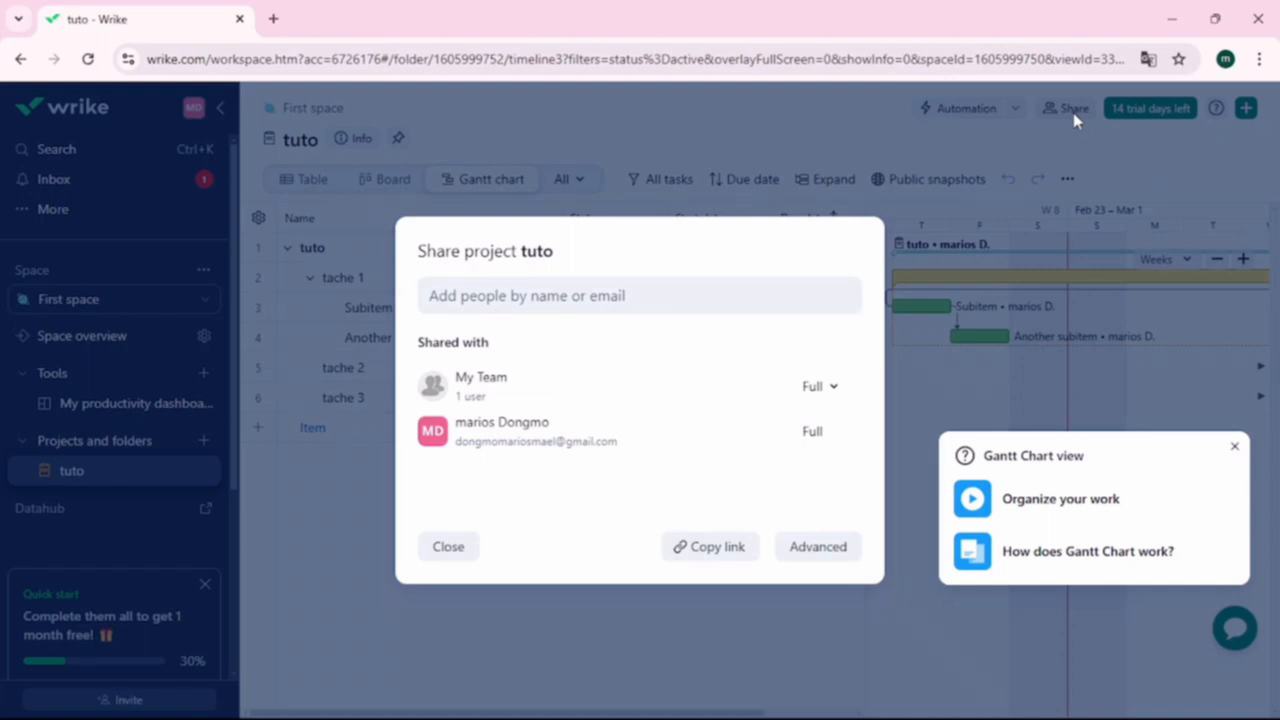
pyautogui.click(793, 293)
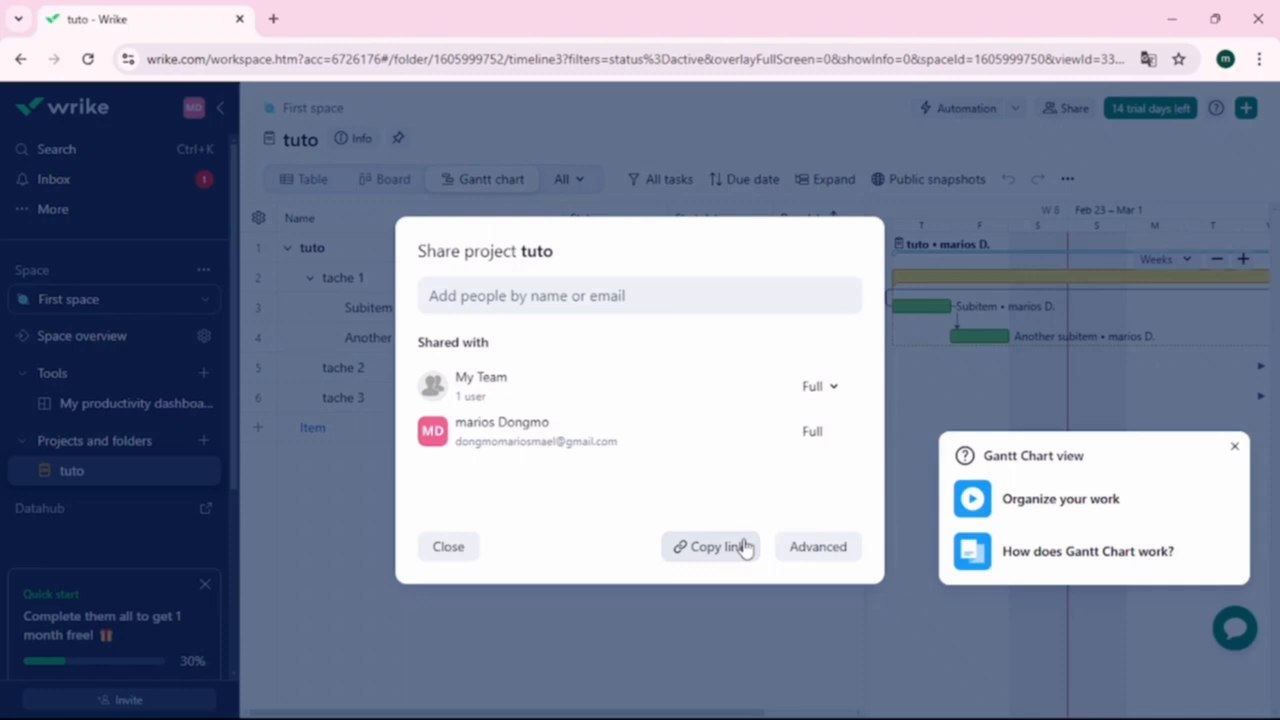
pyautogui.click(449, 547)
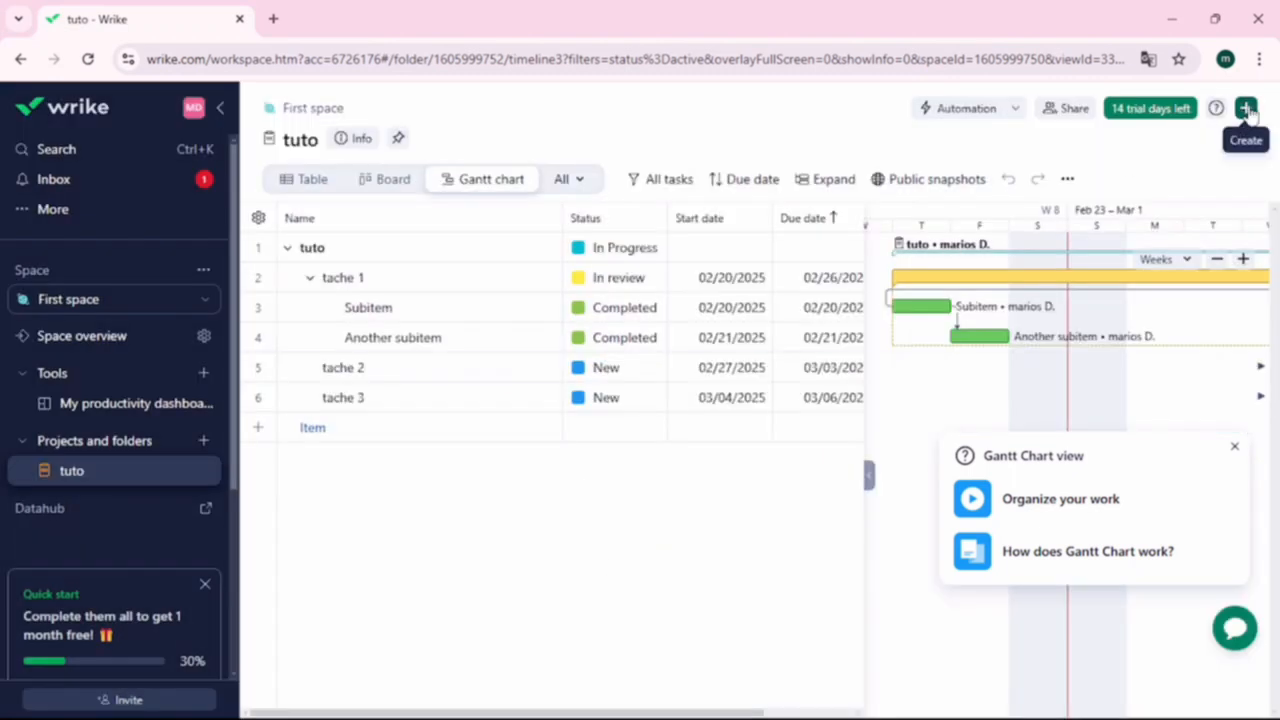
# - Create a task named 'wrike' in the tuto project and open its details
pyautogui.click(1245, 109)
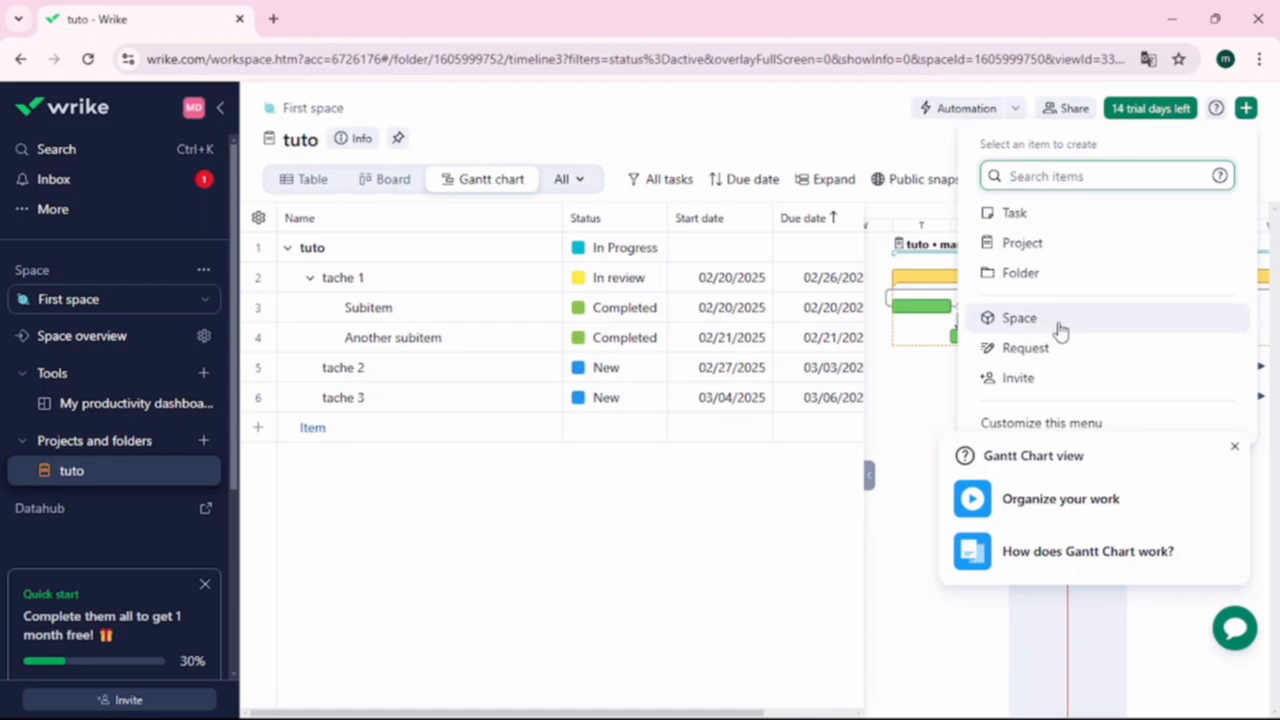
pyautogui.click(1069, 225)
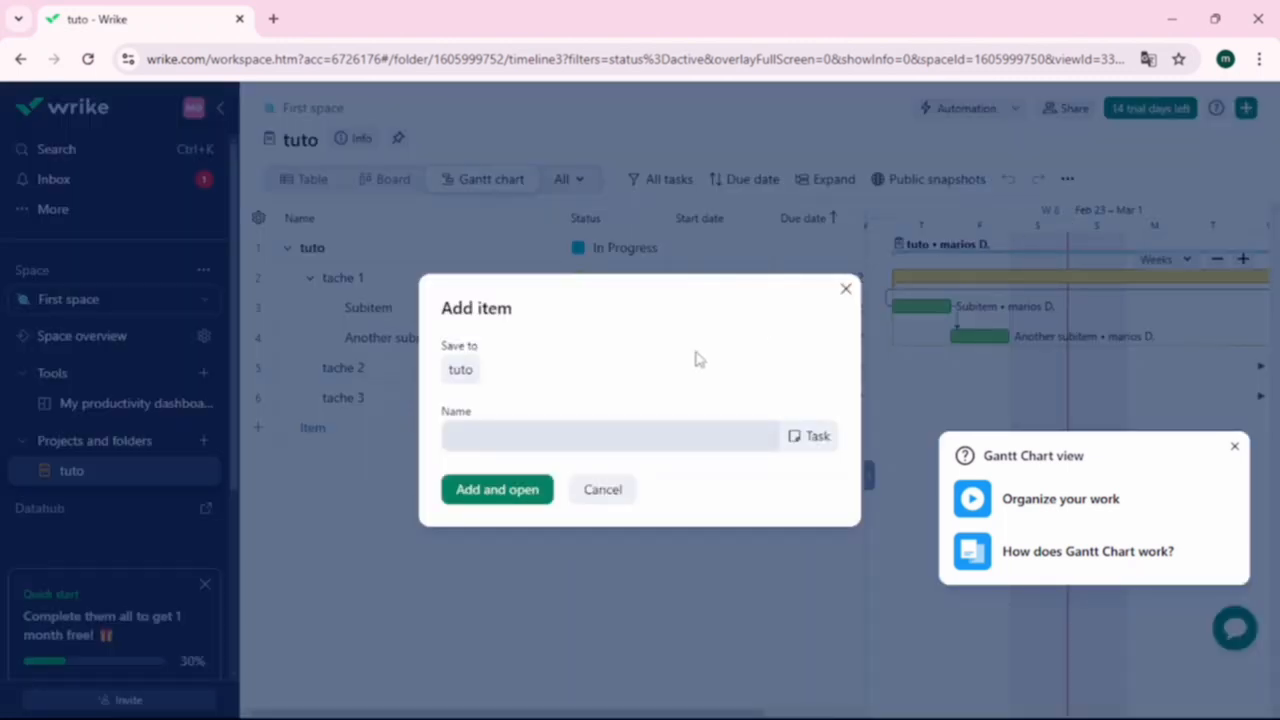
pyautogui.click(663, 437)
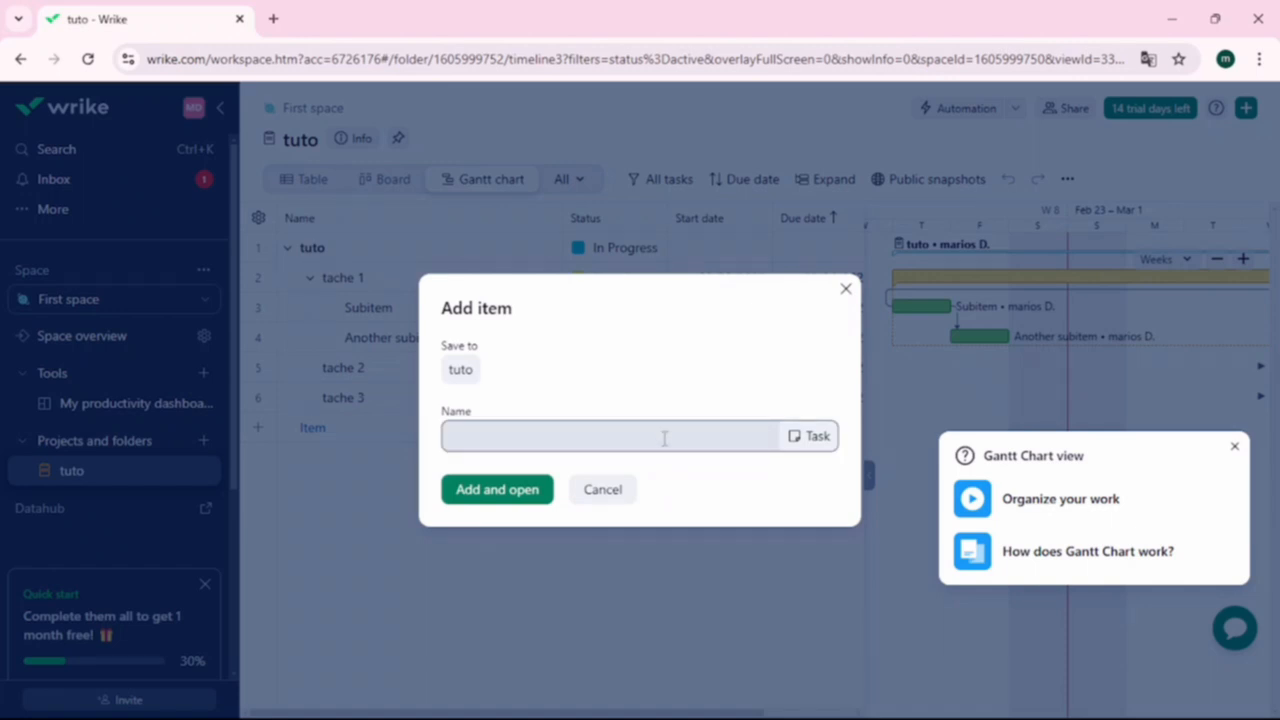
pyautogui.click(663, 437)
pyautogui.write('wrike')
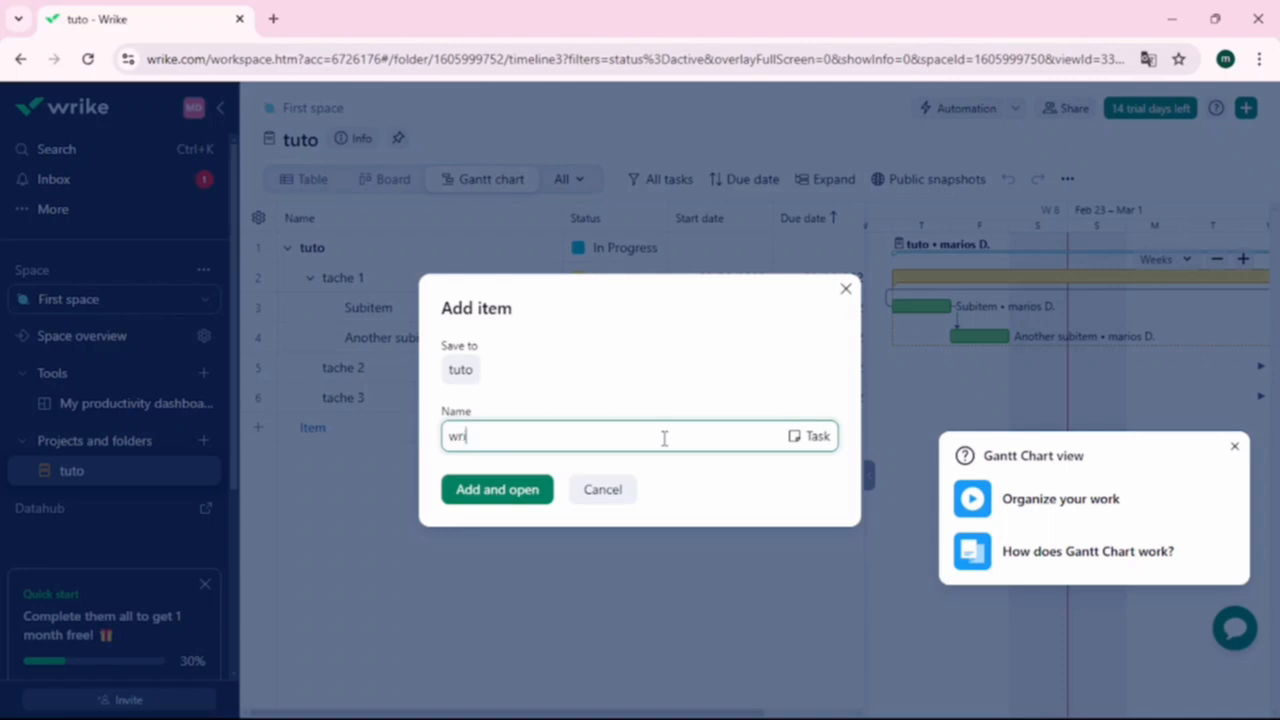
pyautogui.click(523, 497)
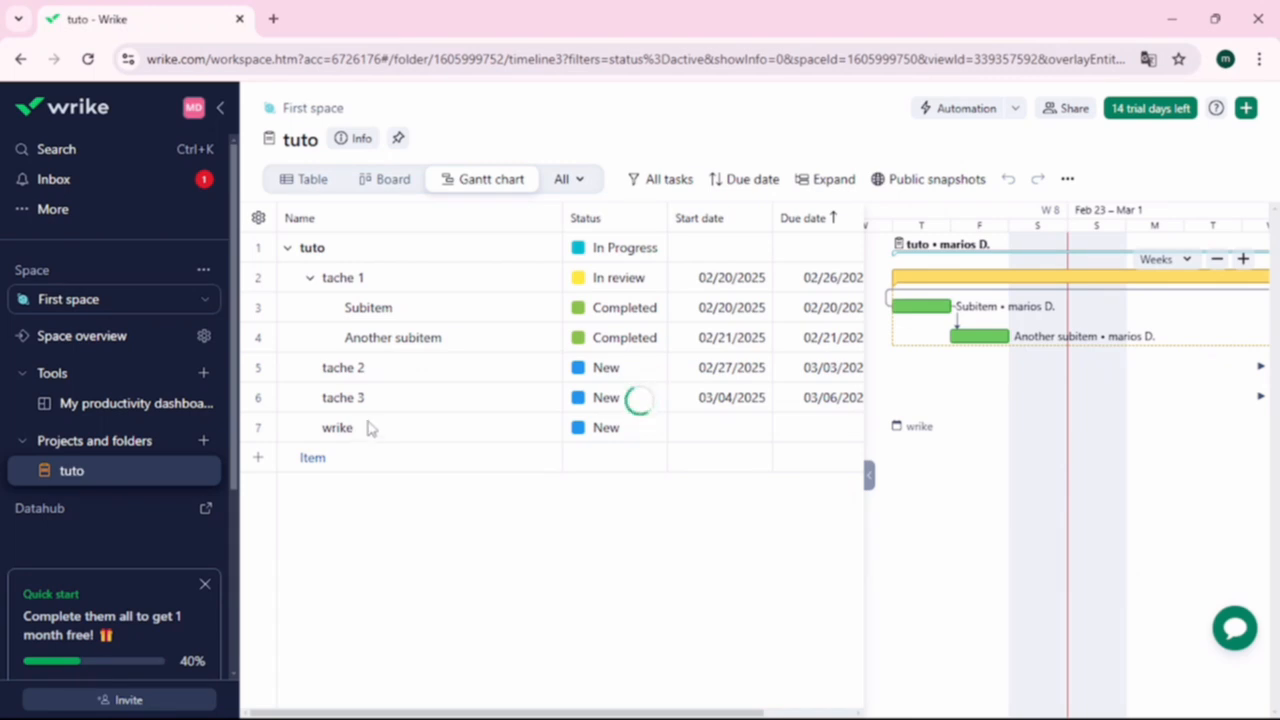
pyautogui.click(726, 428)
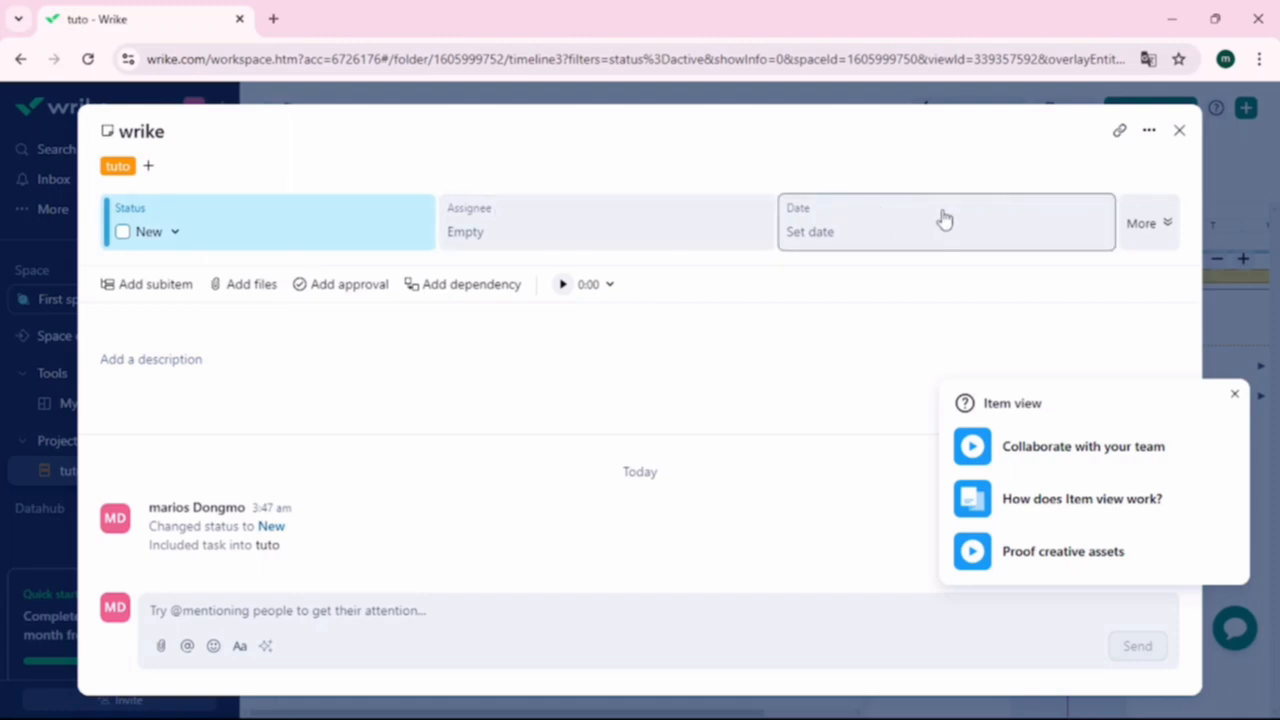
# - Review the wrike task's extra fields, dismiss the help tips, and save it as a blueprint
pyautogui.click(1143, 224)
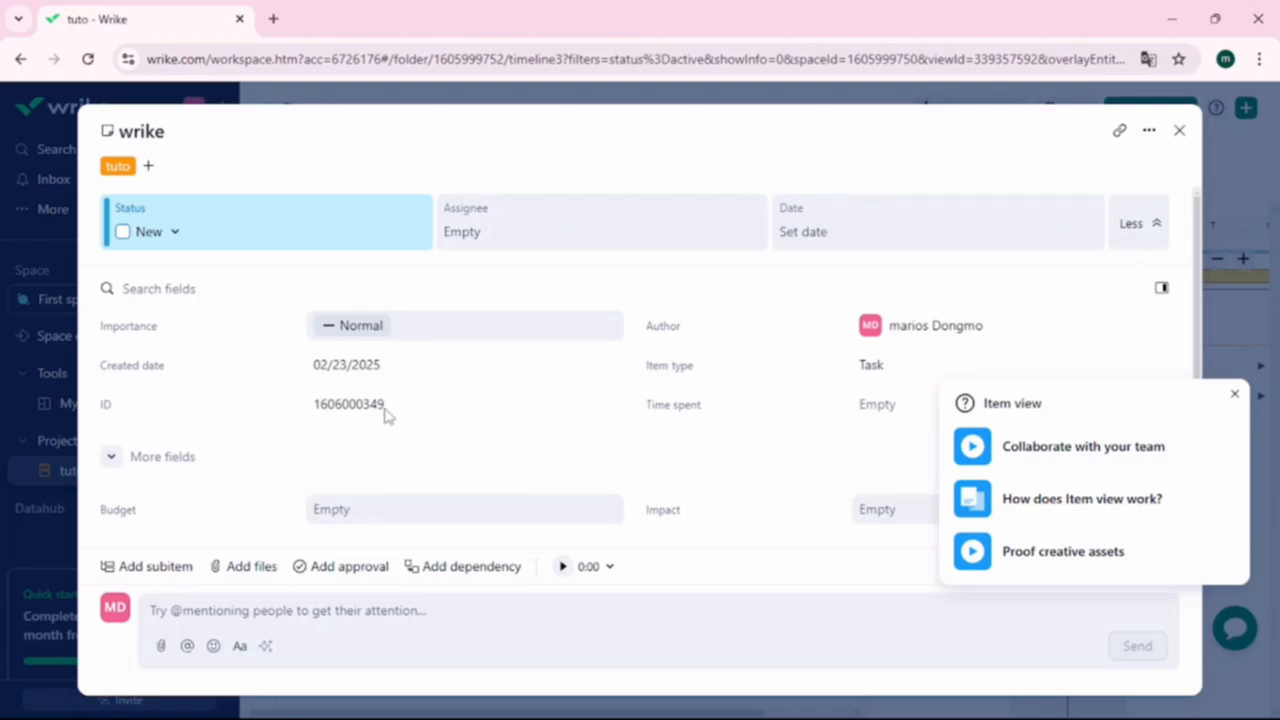
pyautogui.scroll(-3, 388, 413)
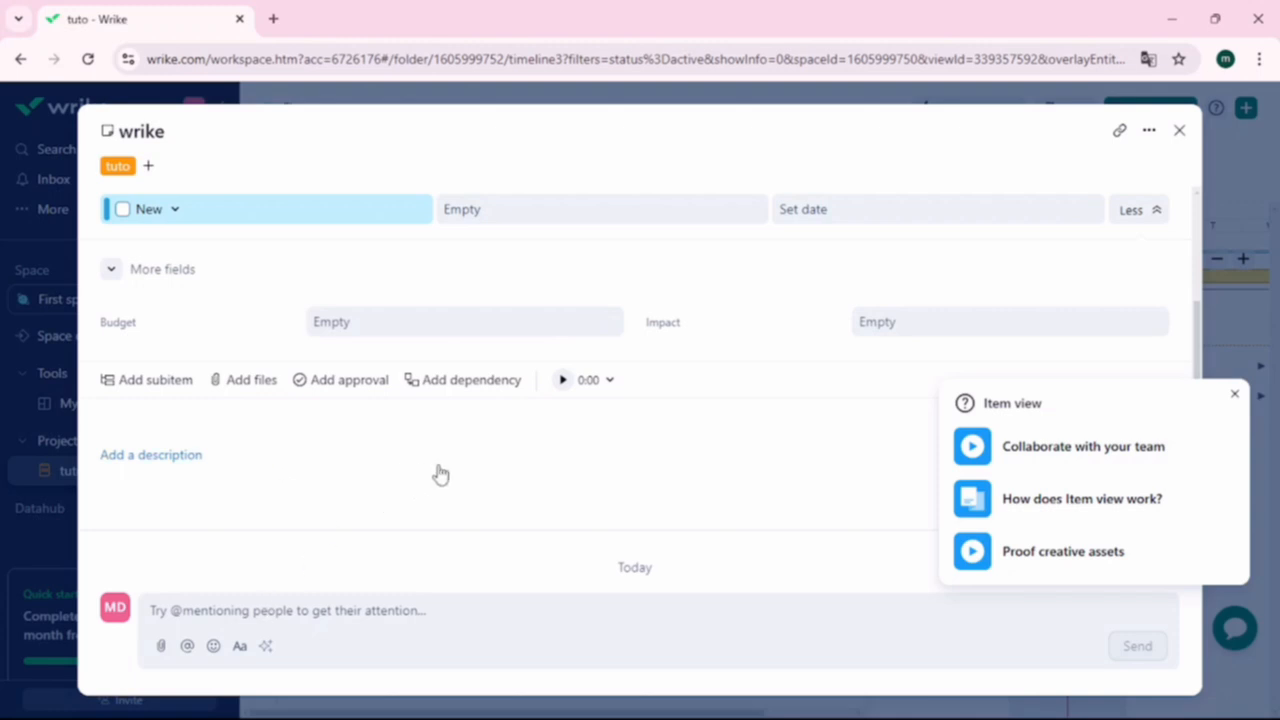
pyautogui.click(1234, 394)
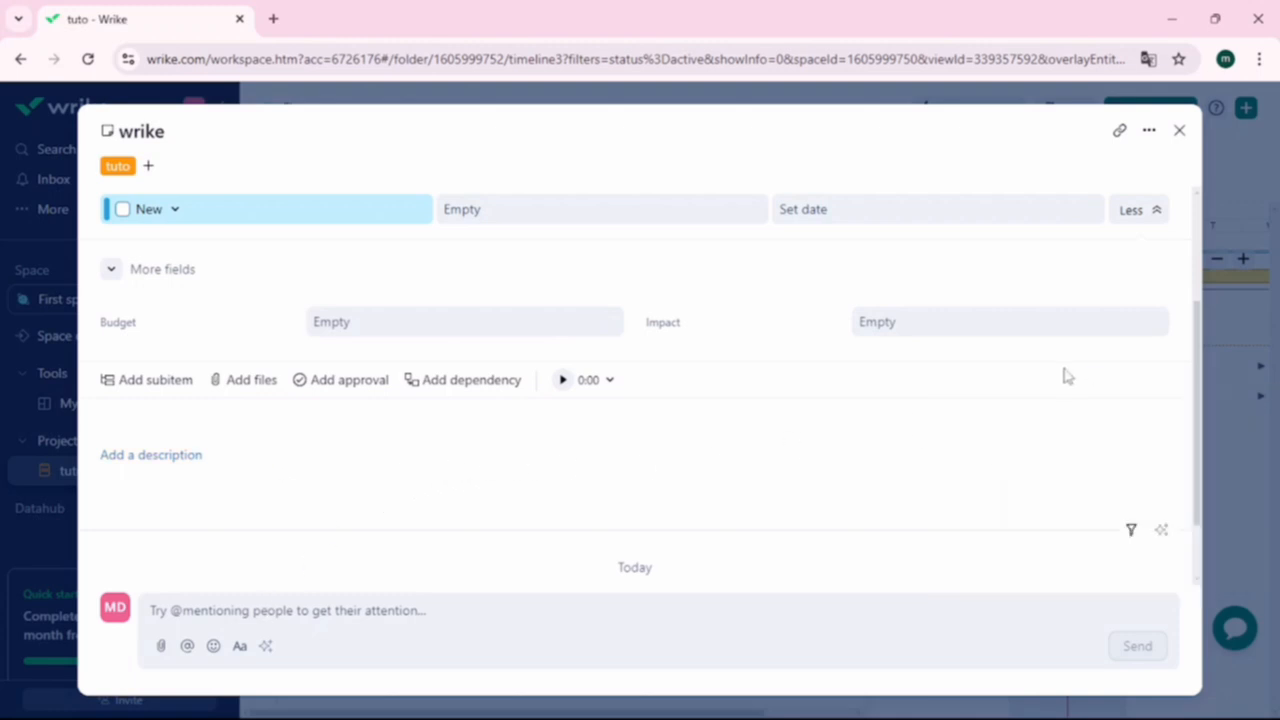
pyautogui.click(1146, 134)
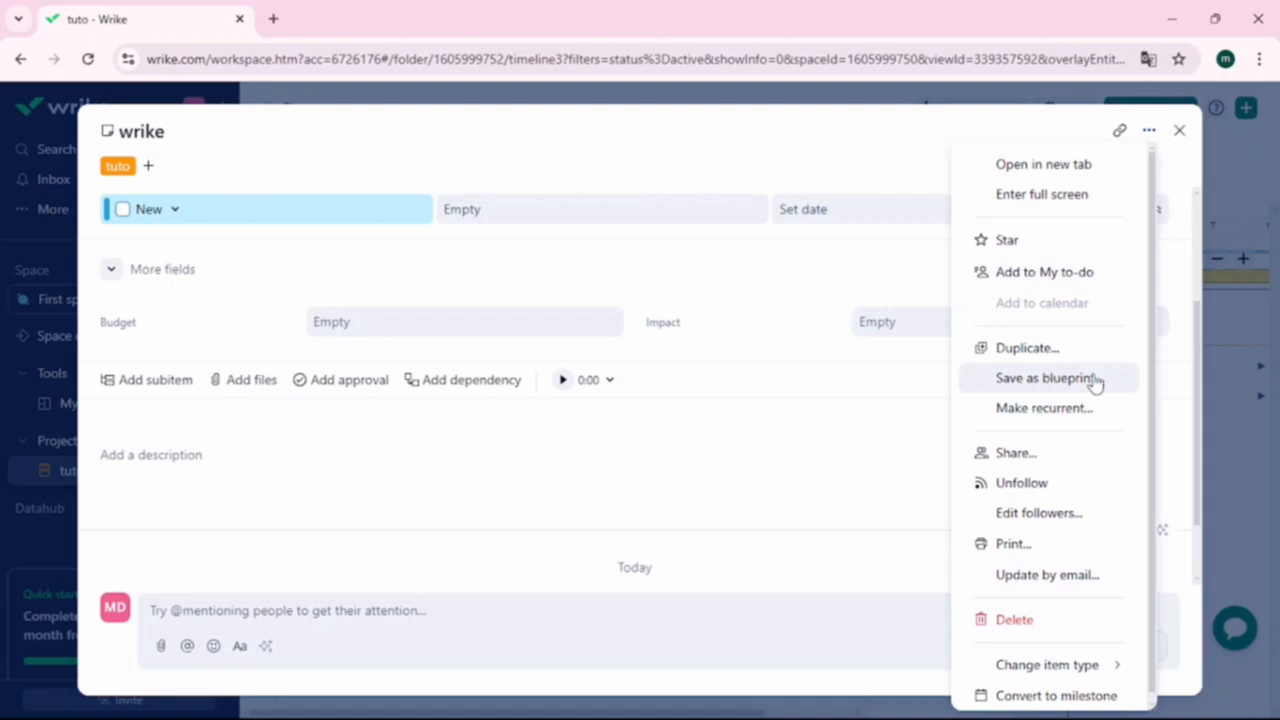
pyautogui.click(1094, 380)
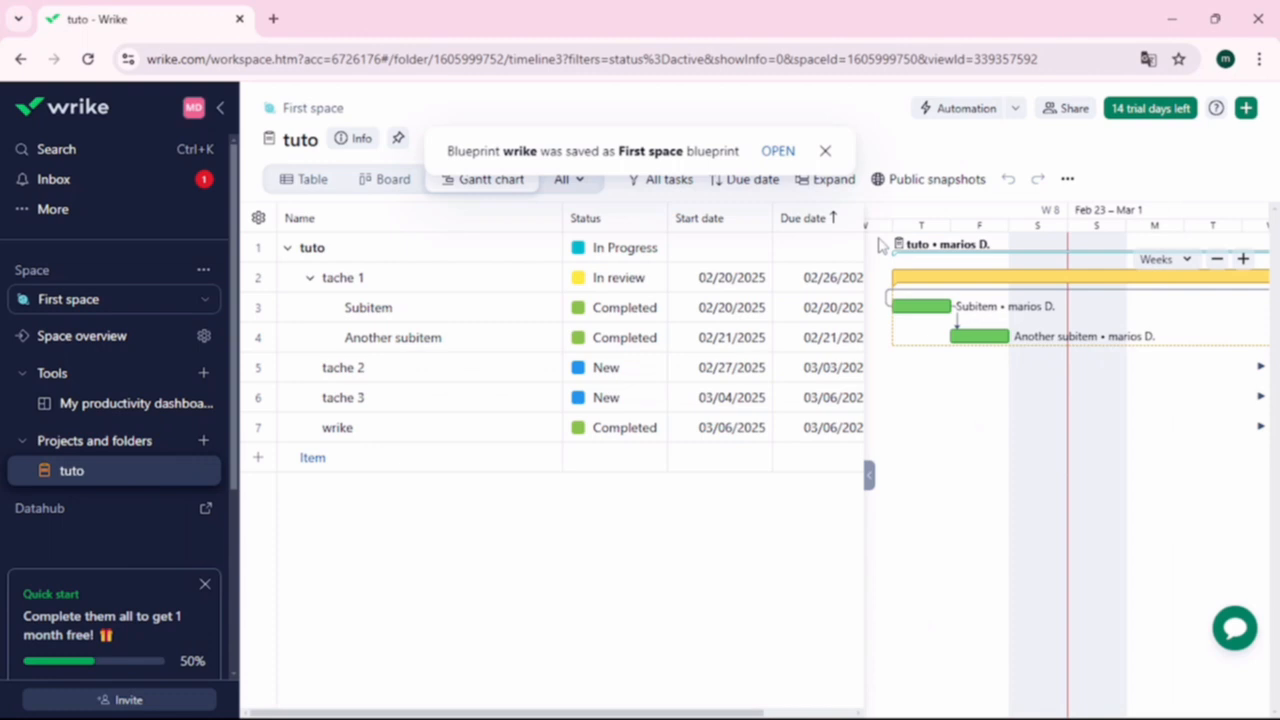
# - Create a new project named 'dd' inside tuto
pyautogui.click(1246, 109)
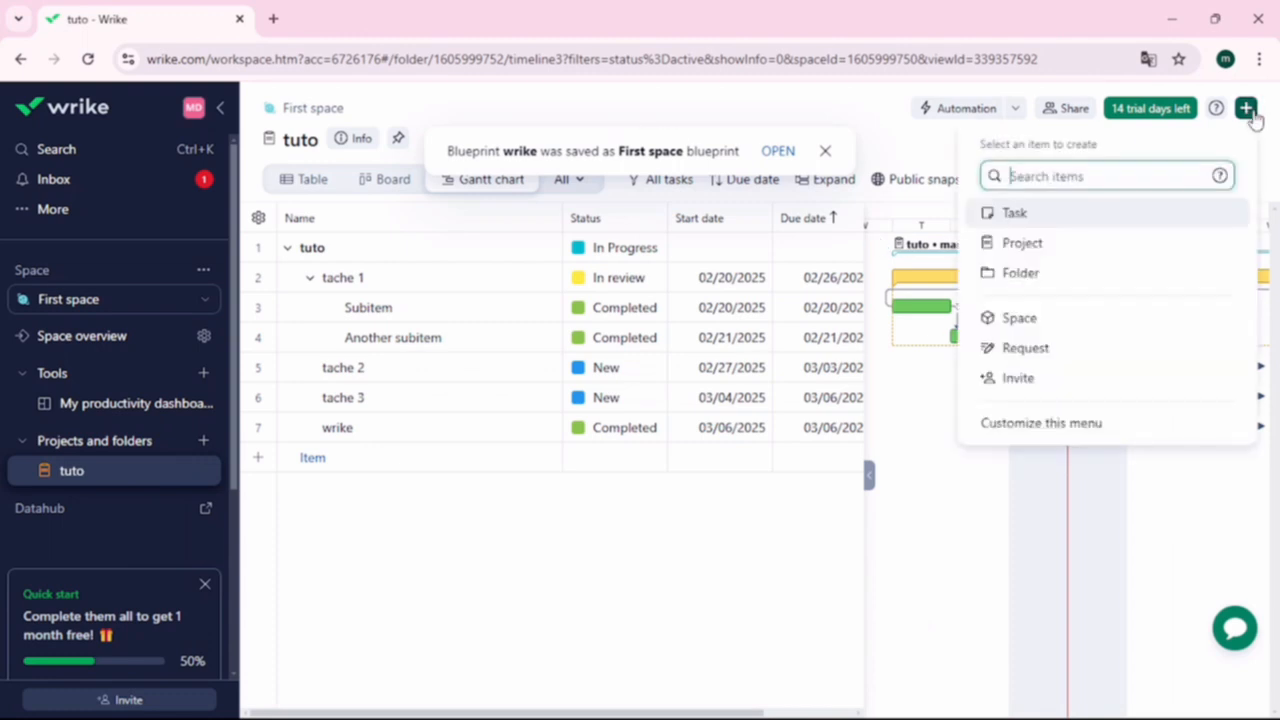
pyautogui.click(1065, 245)
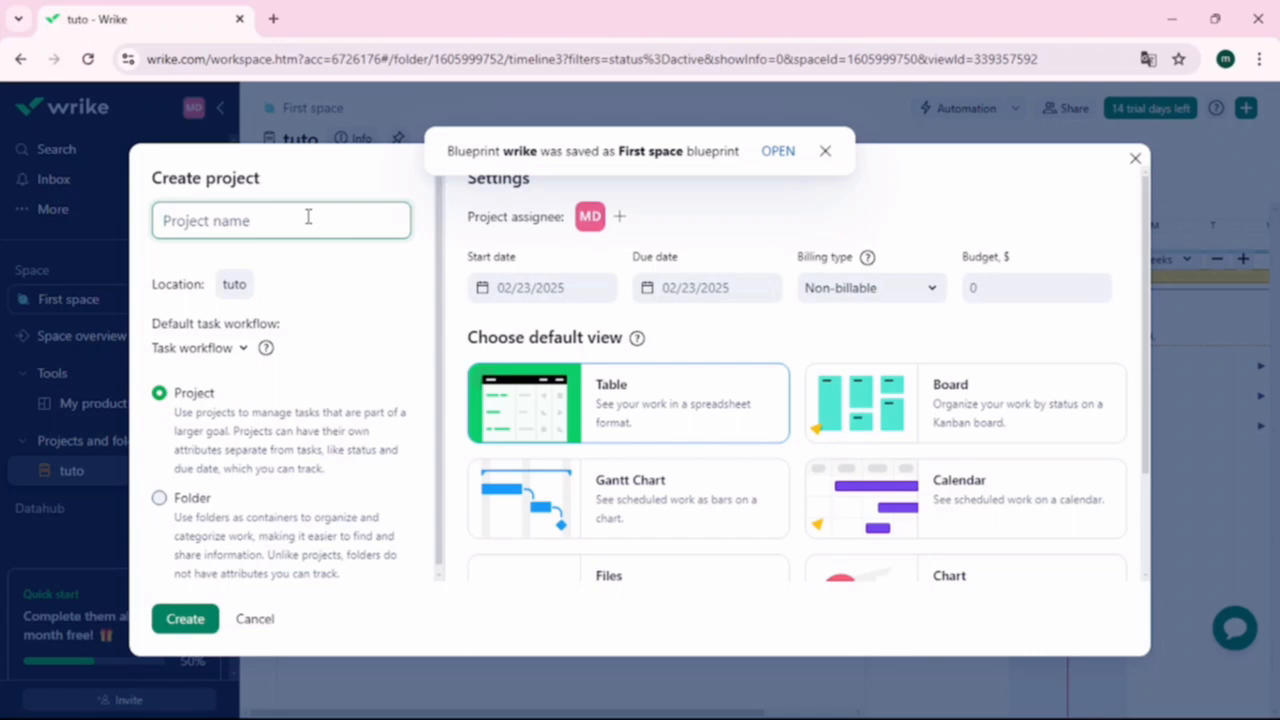
pyautogui.write('dd')
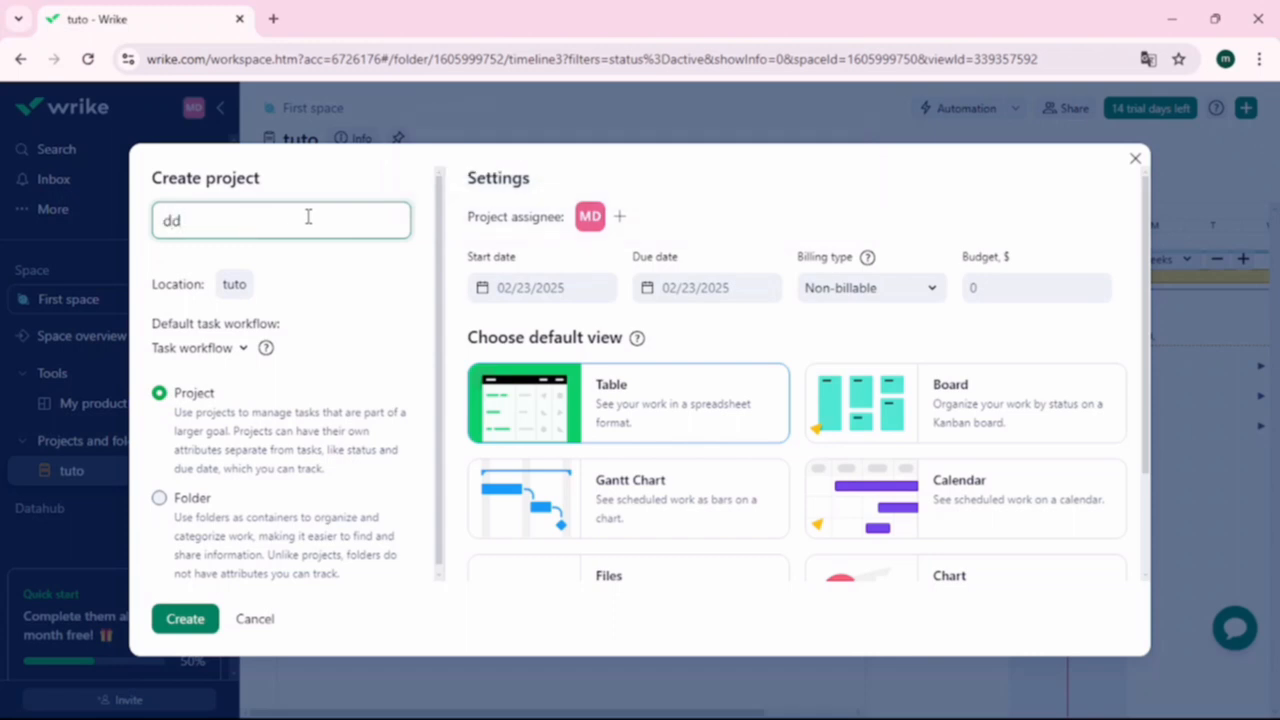
pyautogui.click(185, 619)
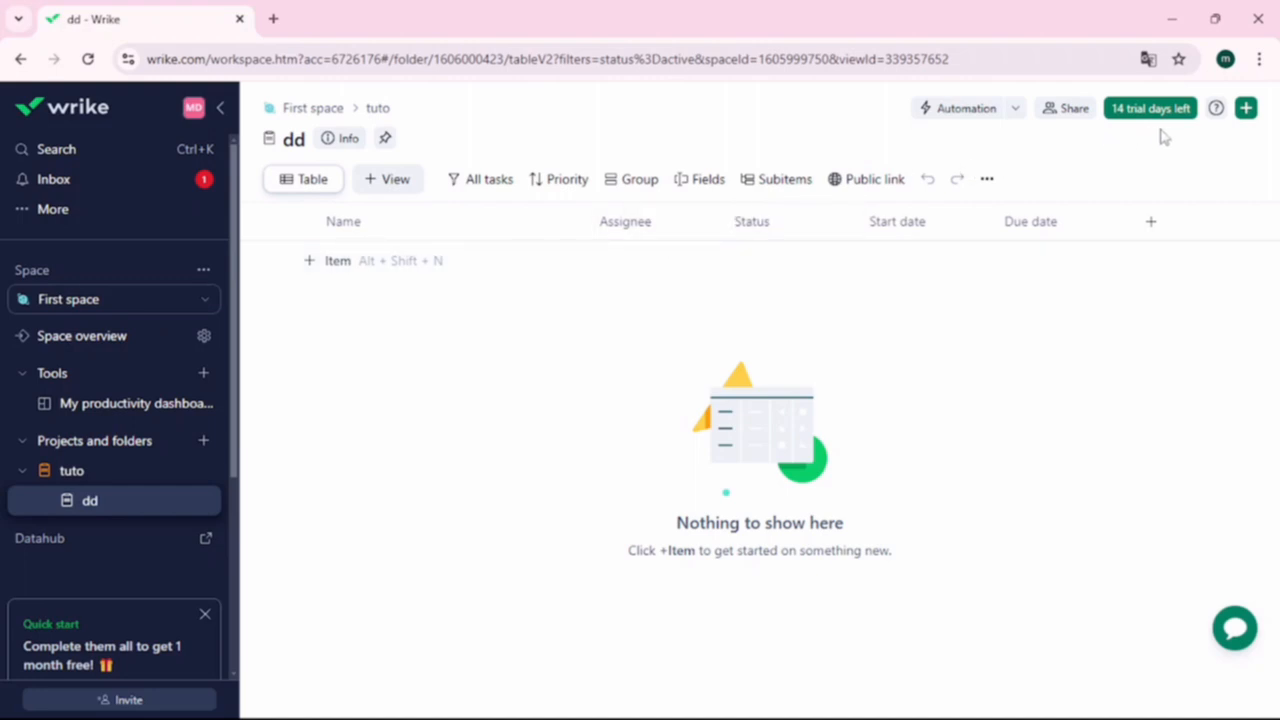
# - Add an item named 'dd' to the dd project and open it
pyautogui.click(1255, 114)
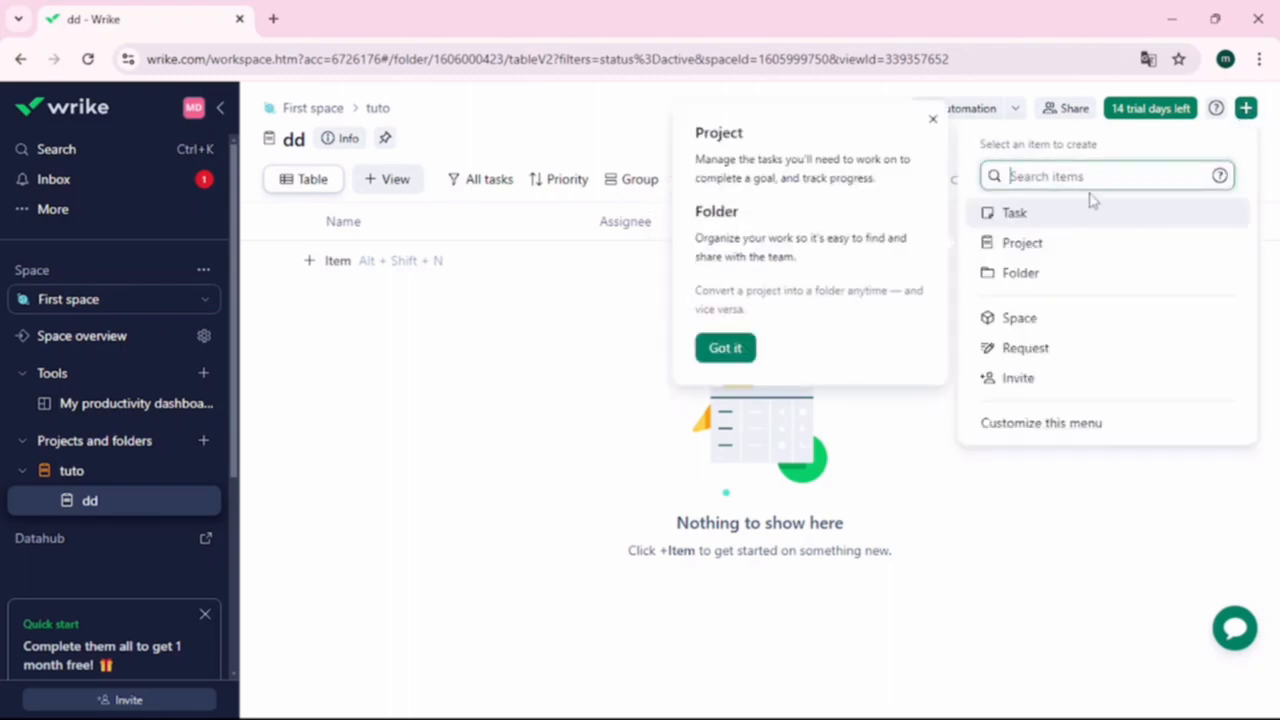
pyautogui.click(1052, 215)
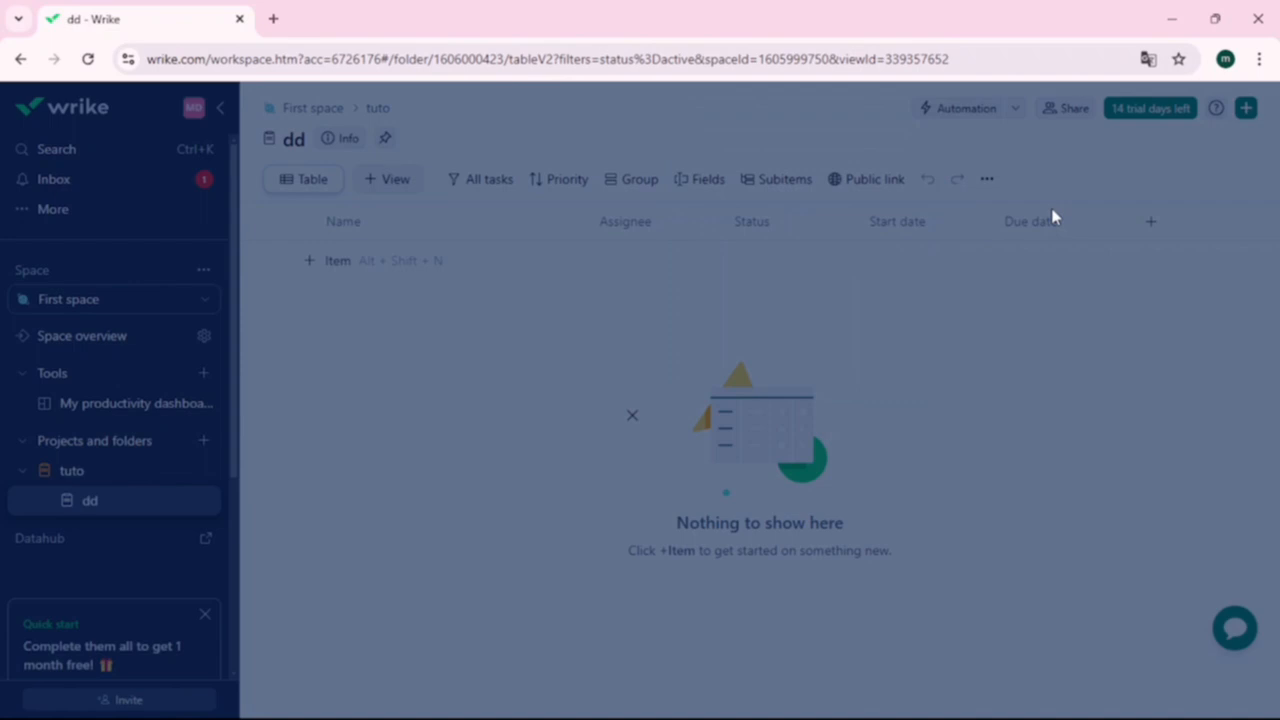
pyautogui.click(657, 435)
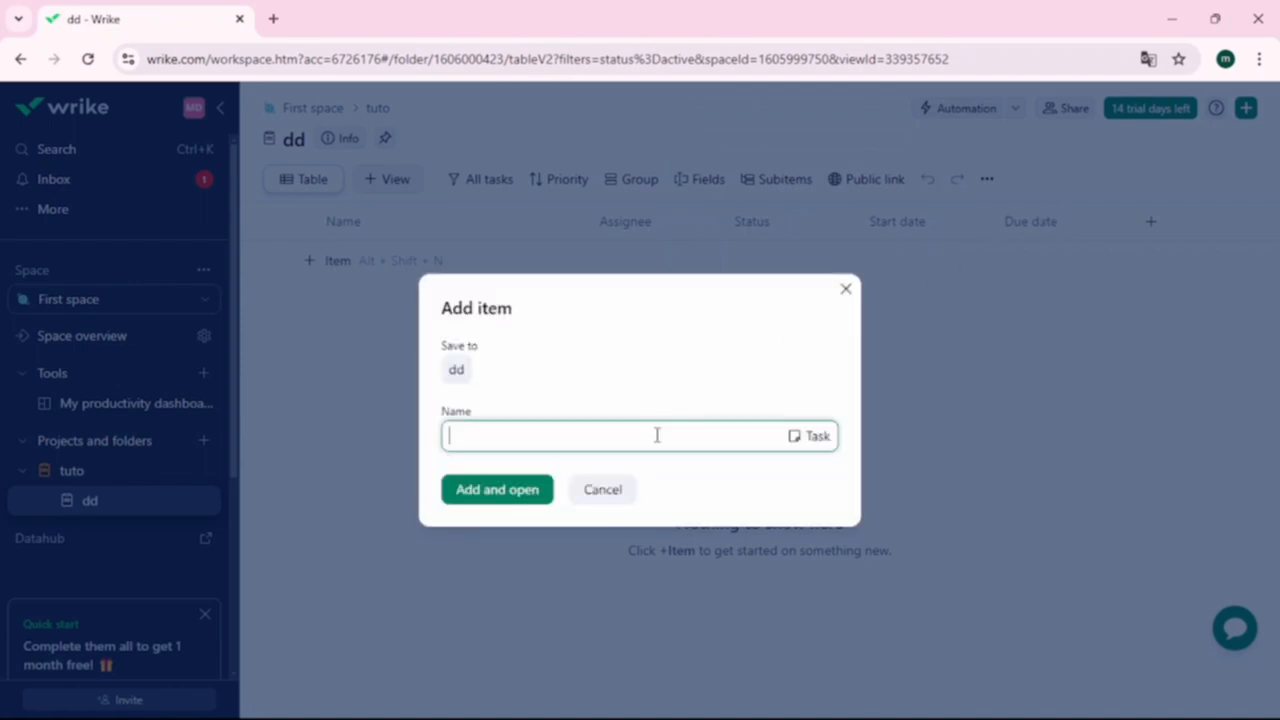
pyautogui.write('dd')
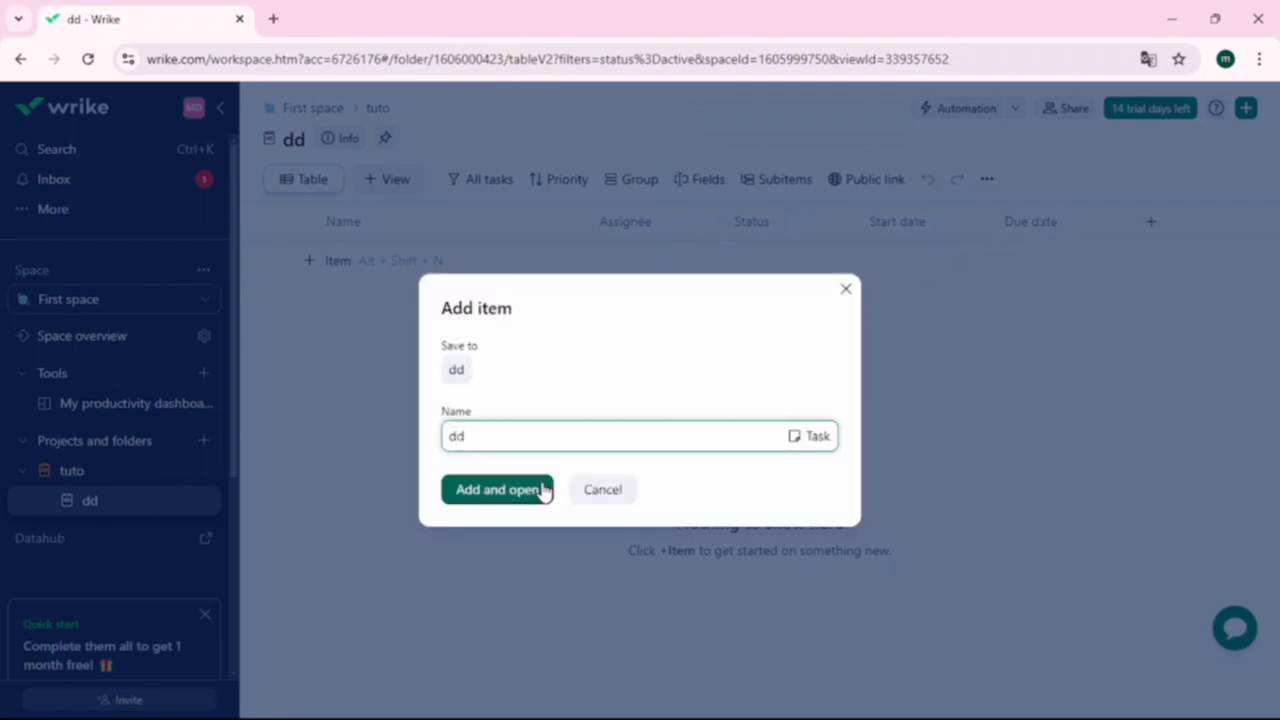
pyautogui.click(540, 489)
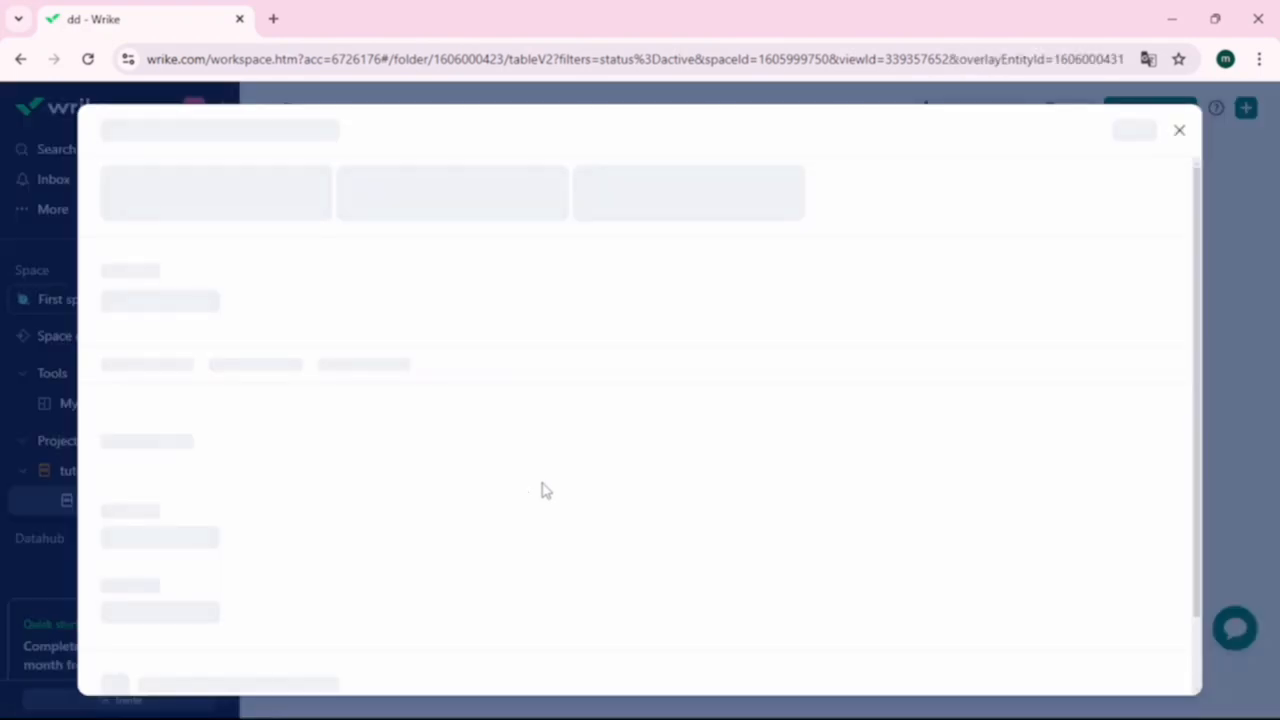
# - Mark task dd Completed, date it 02/07–02/13/2025, and save it as a blueprint
pyautogui.click(133, 236)
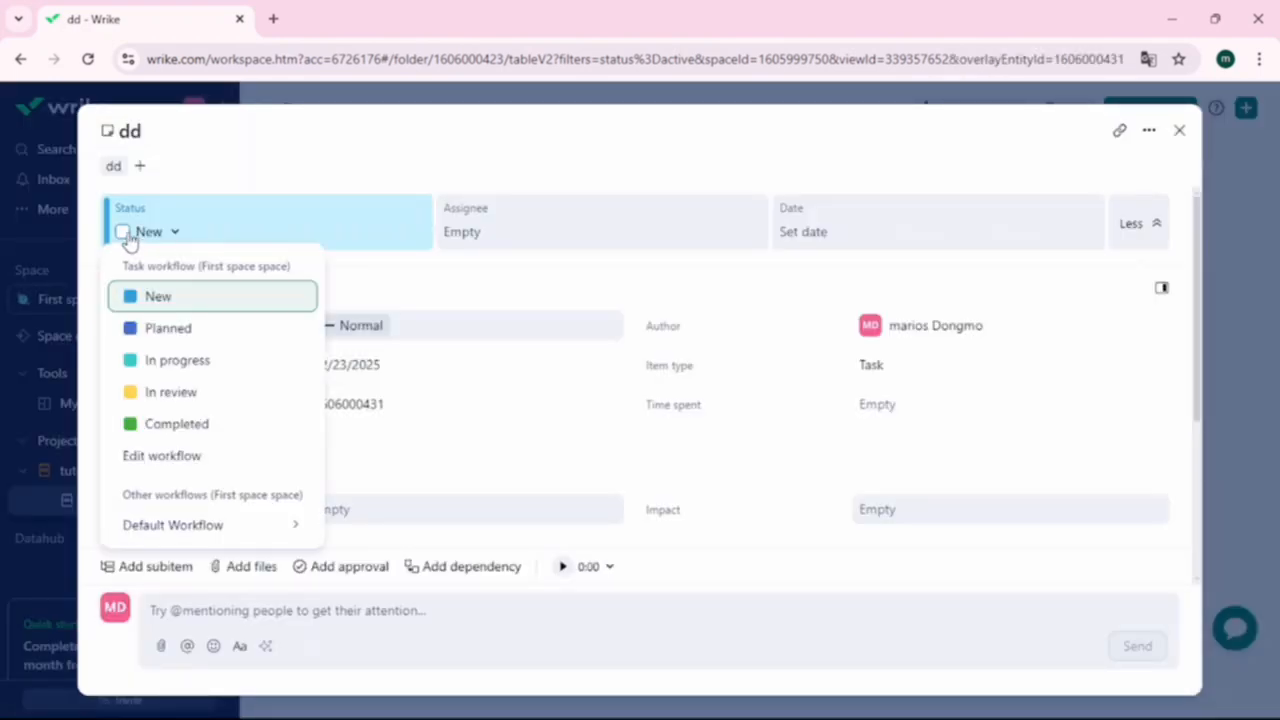
pyautogui.click(126, 235)
pyautogui.click(1034, 220)
pyautogui.click(937, 474)
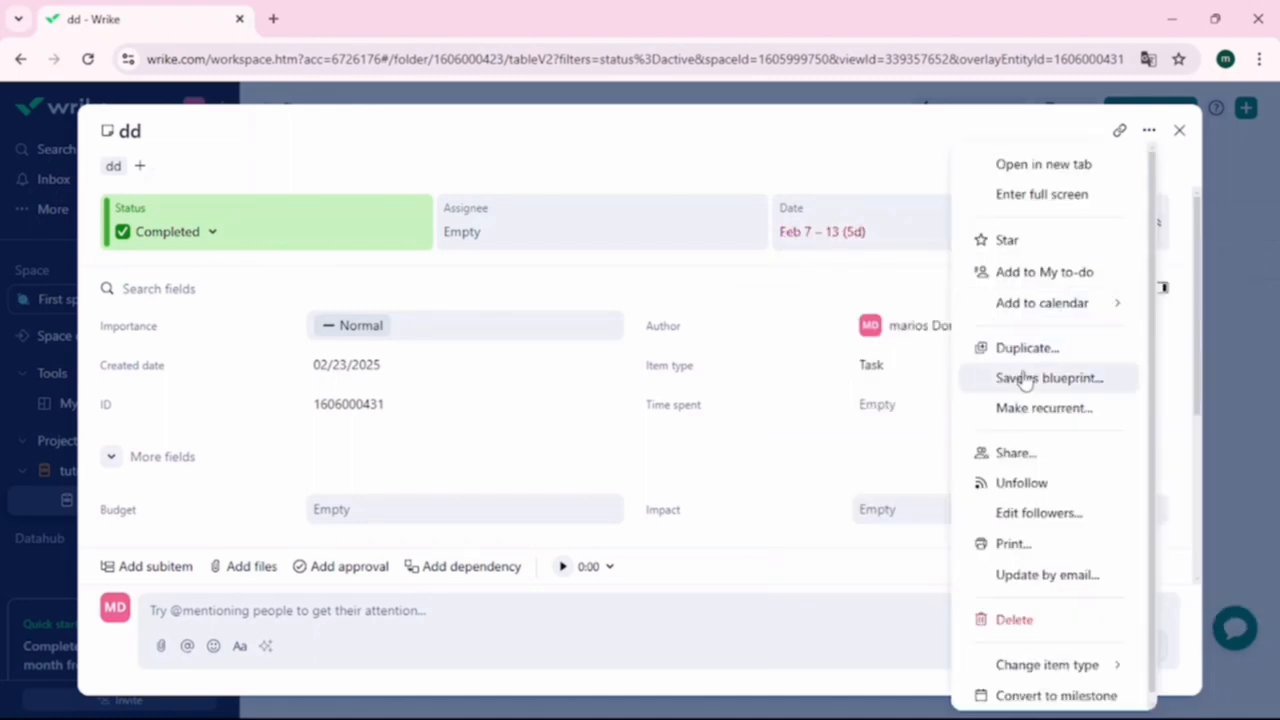
pyautogui.click(1026, 379)
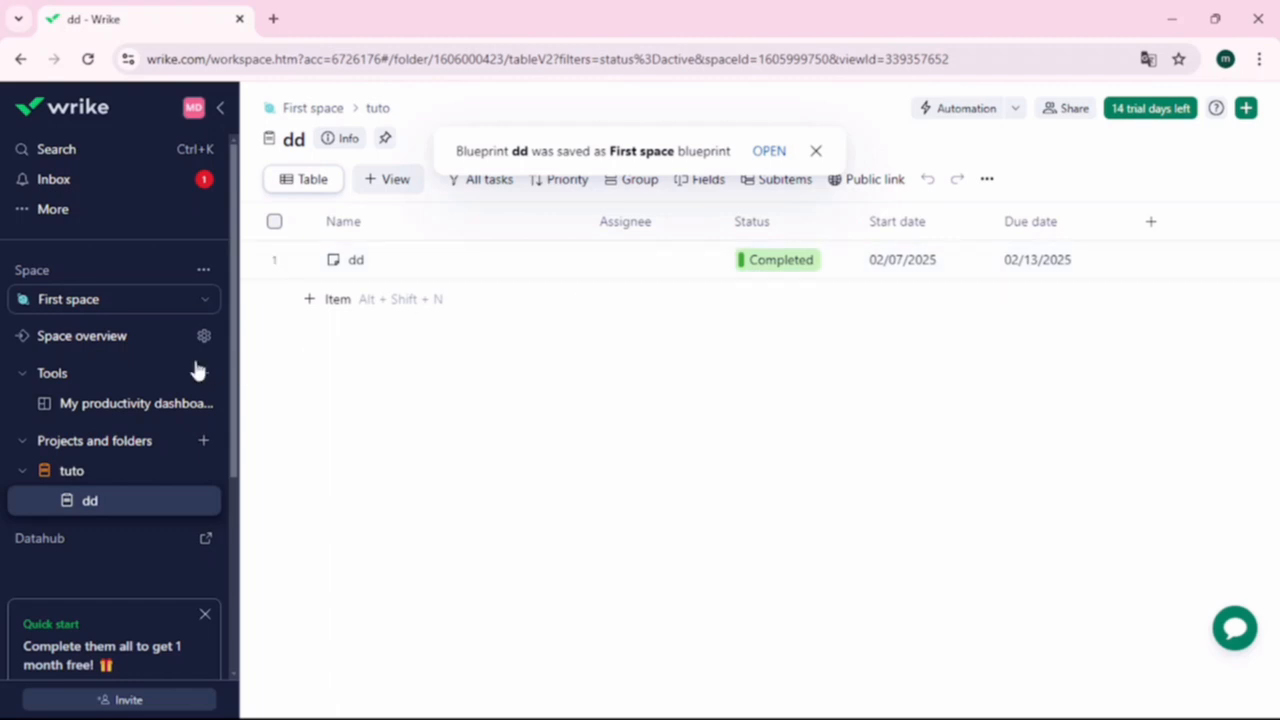
# - Check the Inbox and the First space list, then open the tuto project's table
pyautogui.click(148, 193)
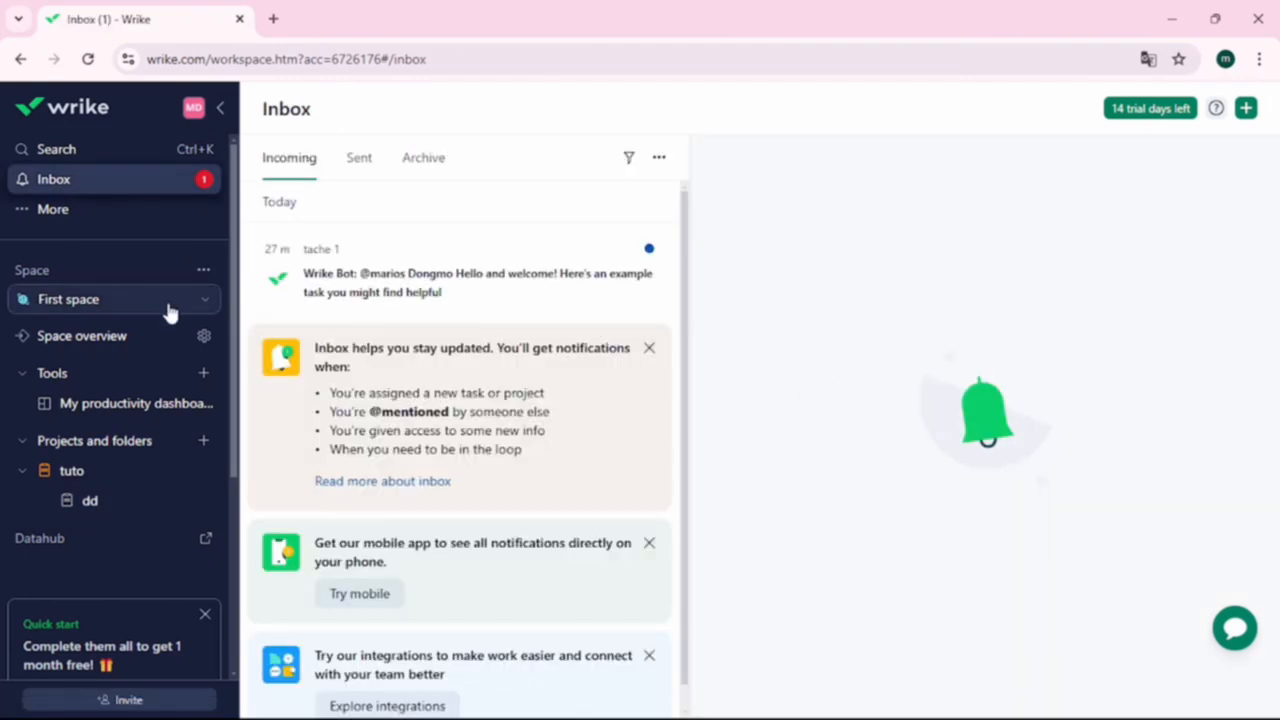
pyautogui.click(172, 298)
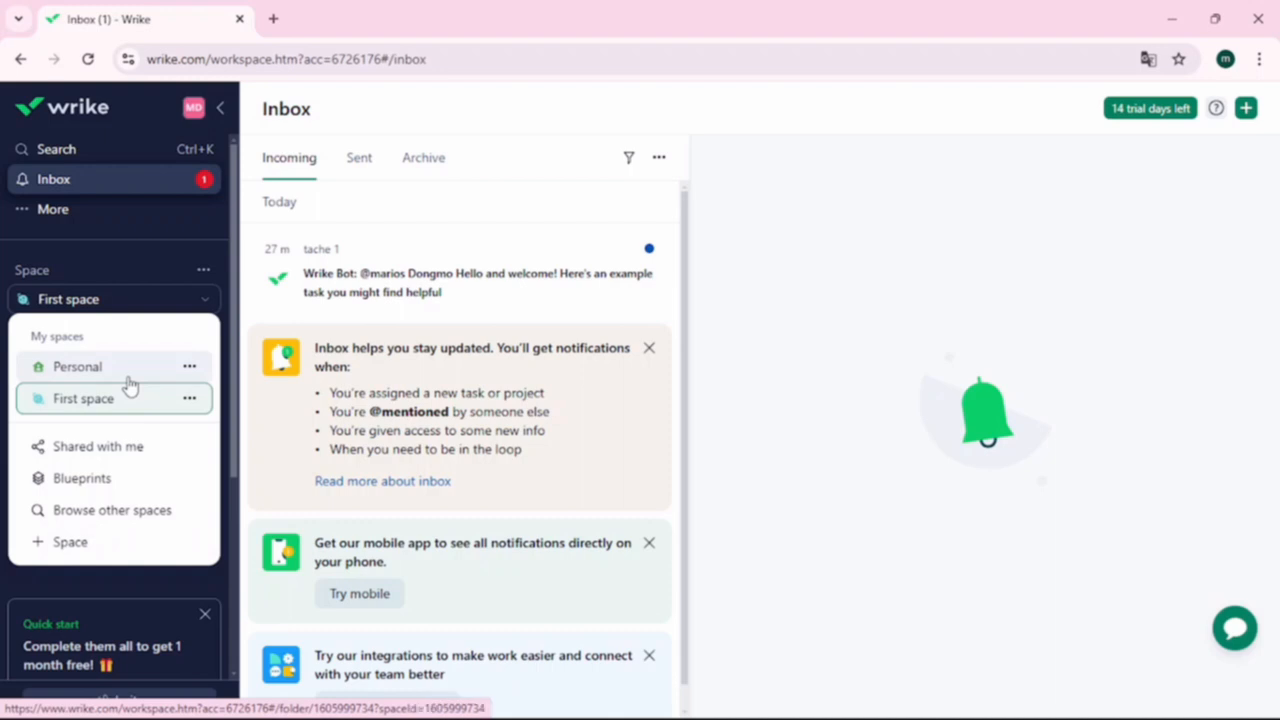
pyautogui.click(877, 290)
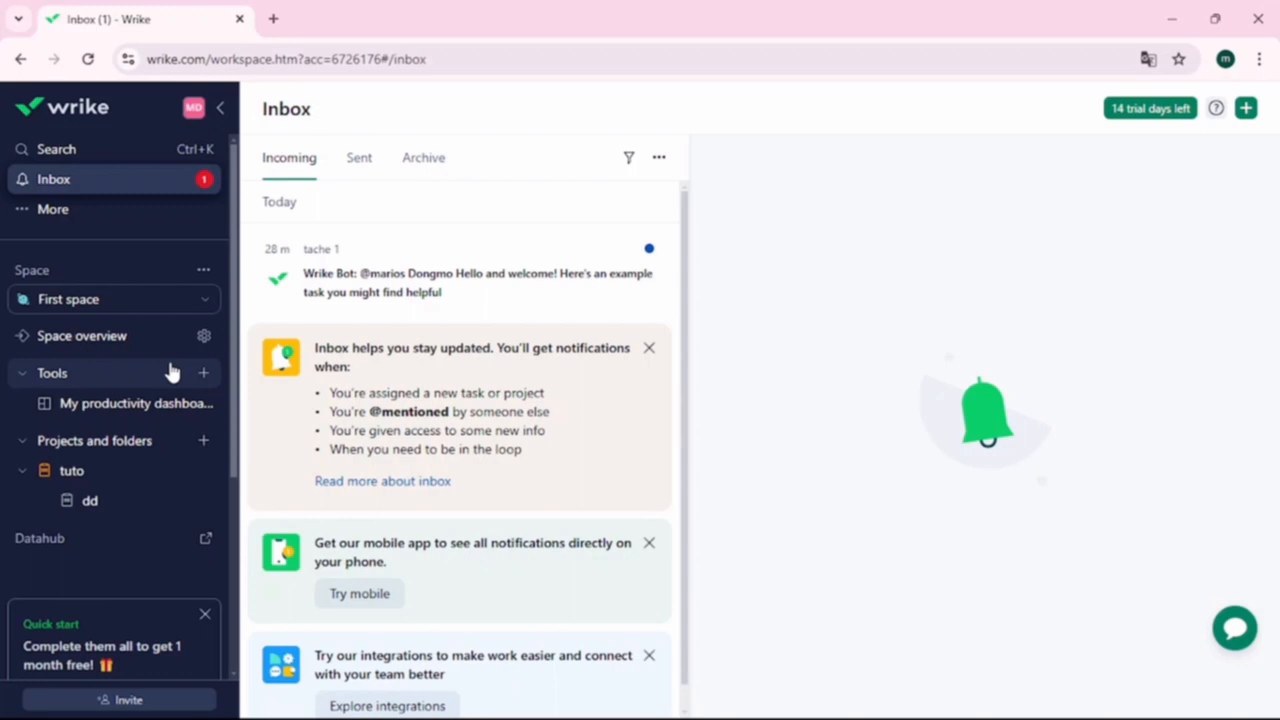
pyautogui.click(140, 468)
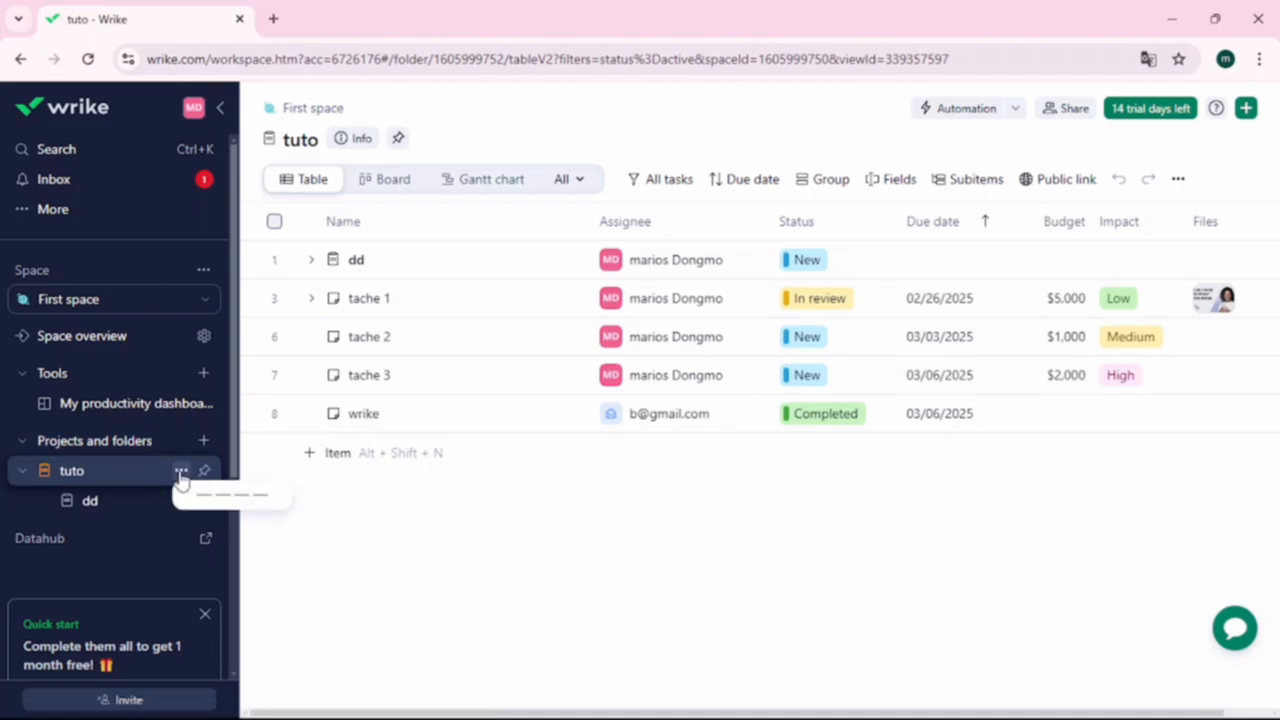
pyautogui.click(180, 476)
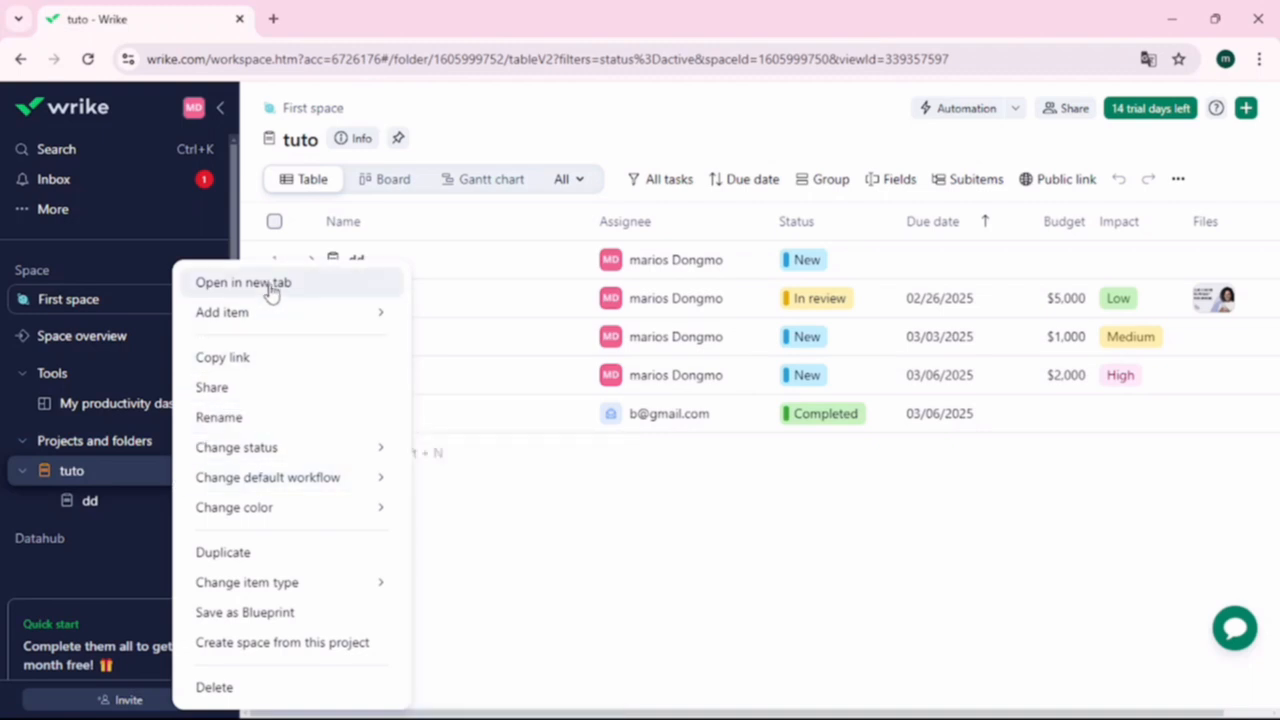
pyautogui.moveTo(286, 329)
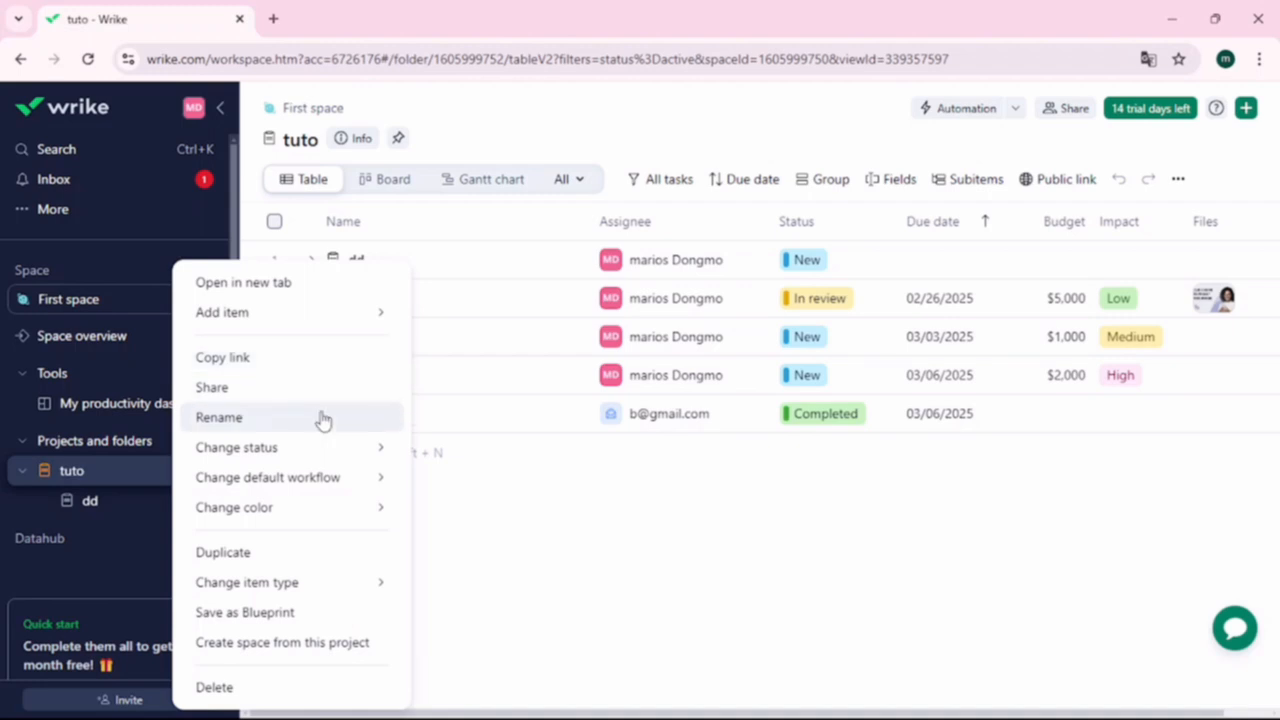
pyautogui.moveTo(328, 450)
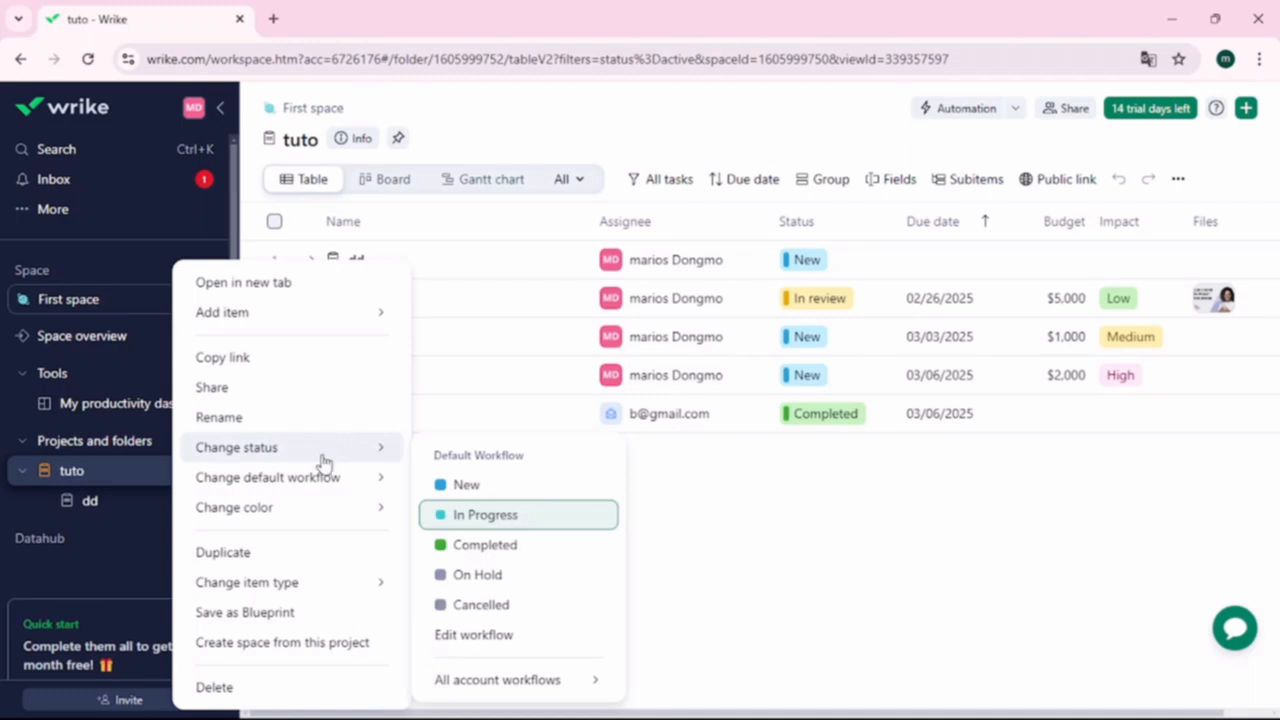
pyautogui.moveTo(321, 490)
pyautogui.moveTo(318, 514)
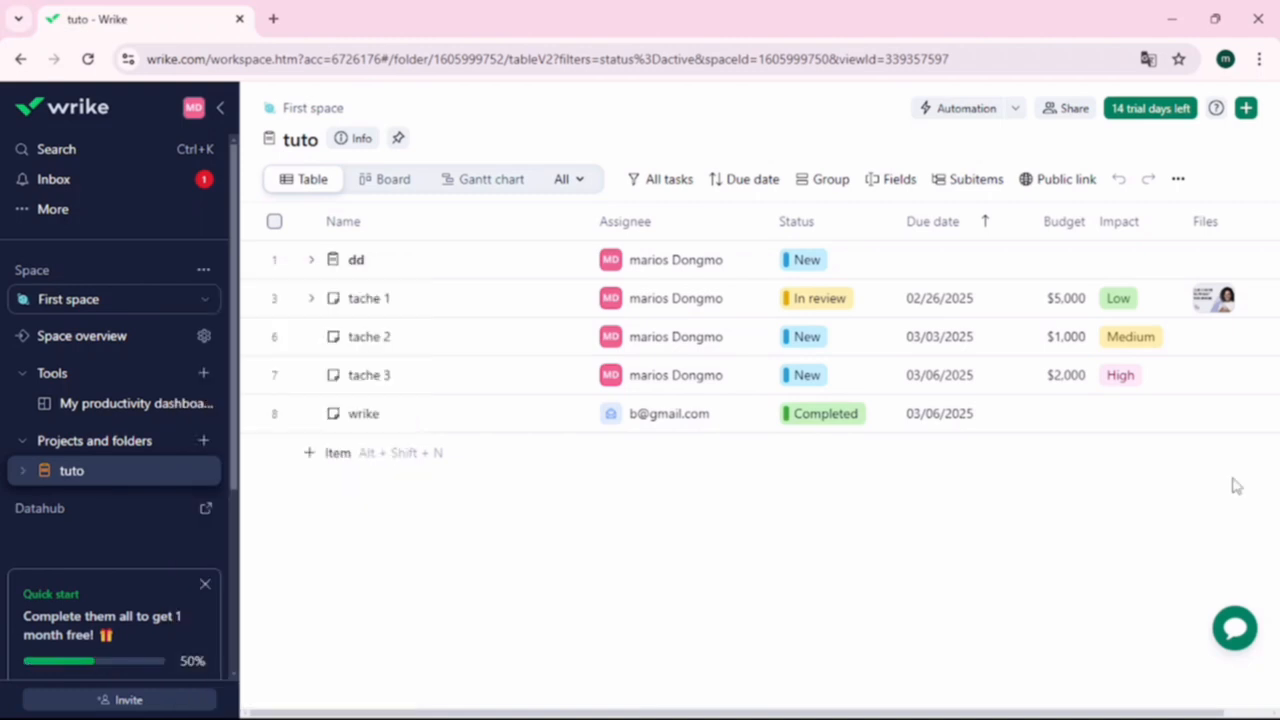
pyautogui.click(1180, 181)
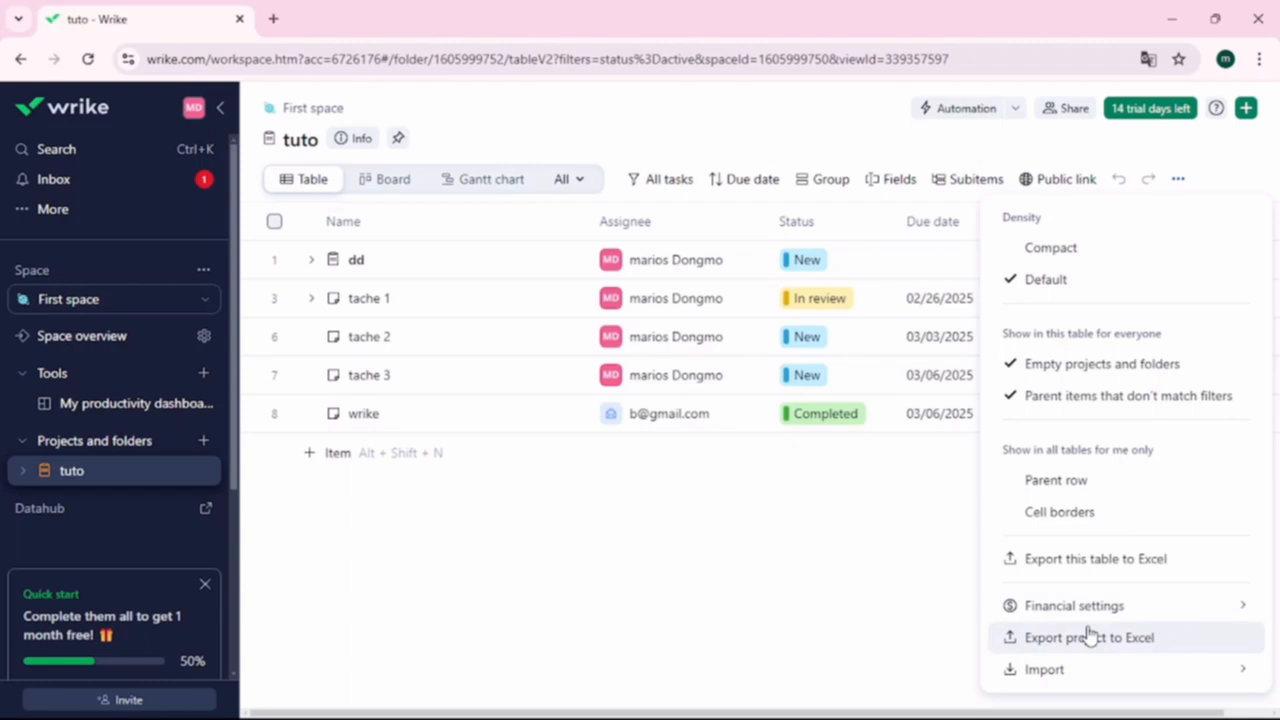
pyautogui.moveTo(1068, 667)
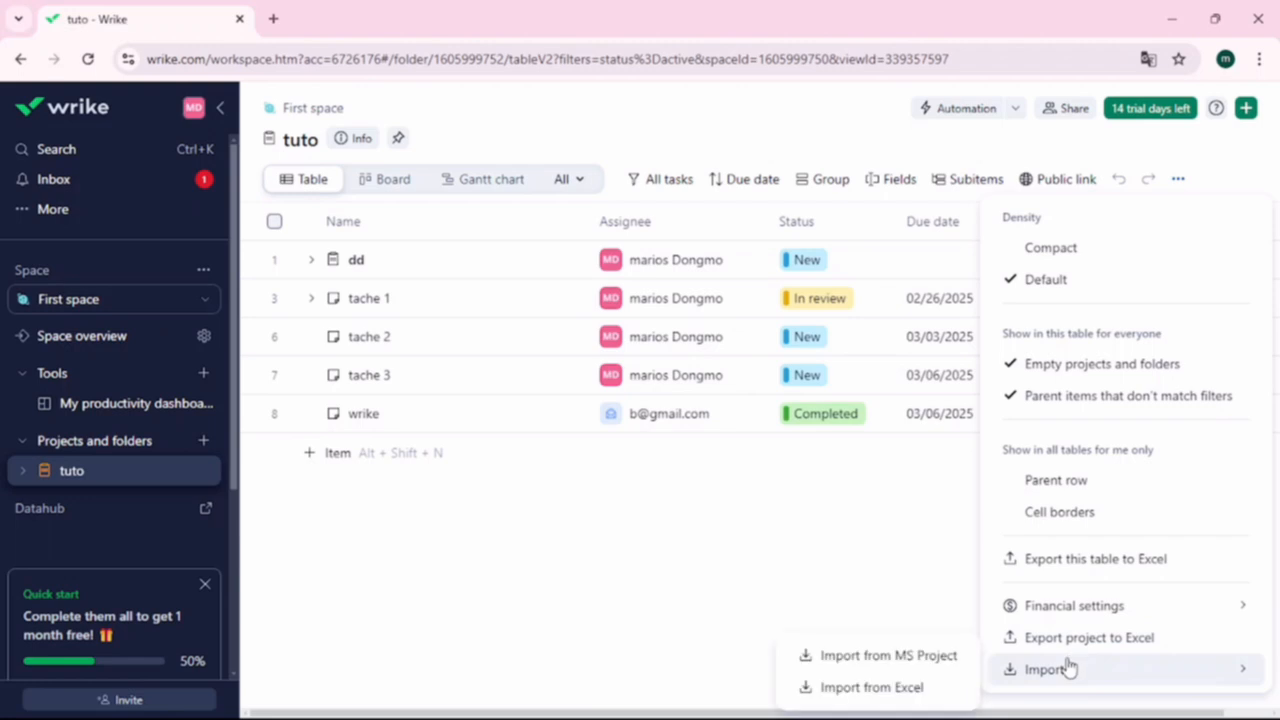
pyautogui.click(893, 562)
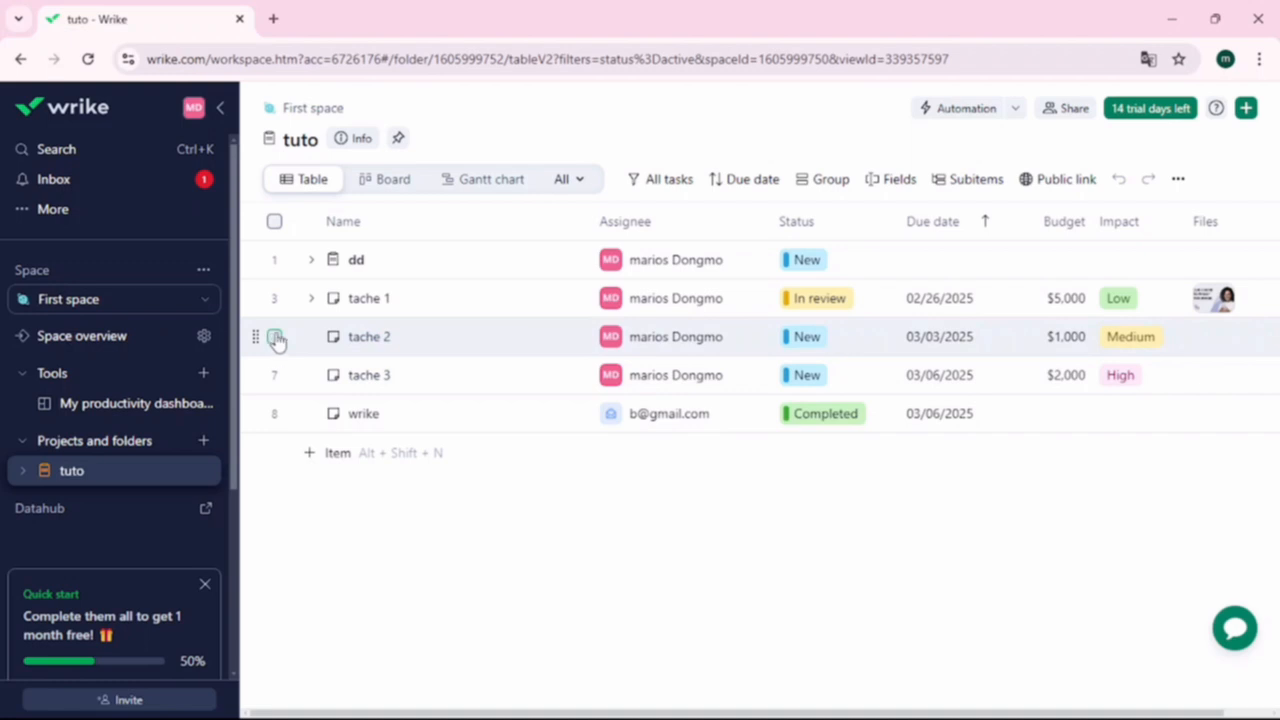
pyautogui.click(275, 338)
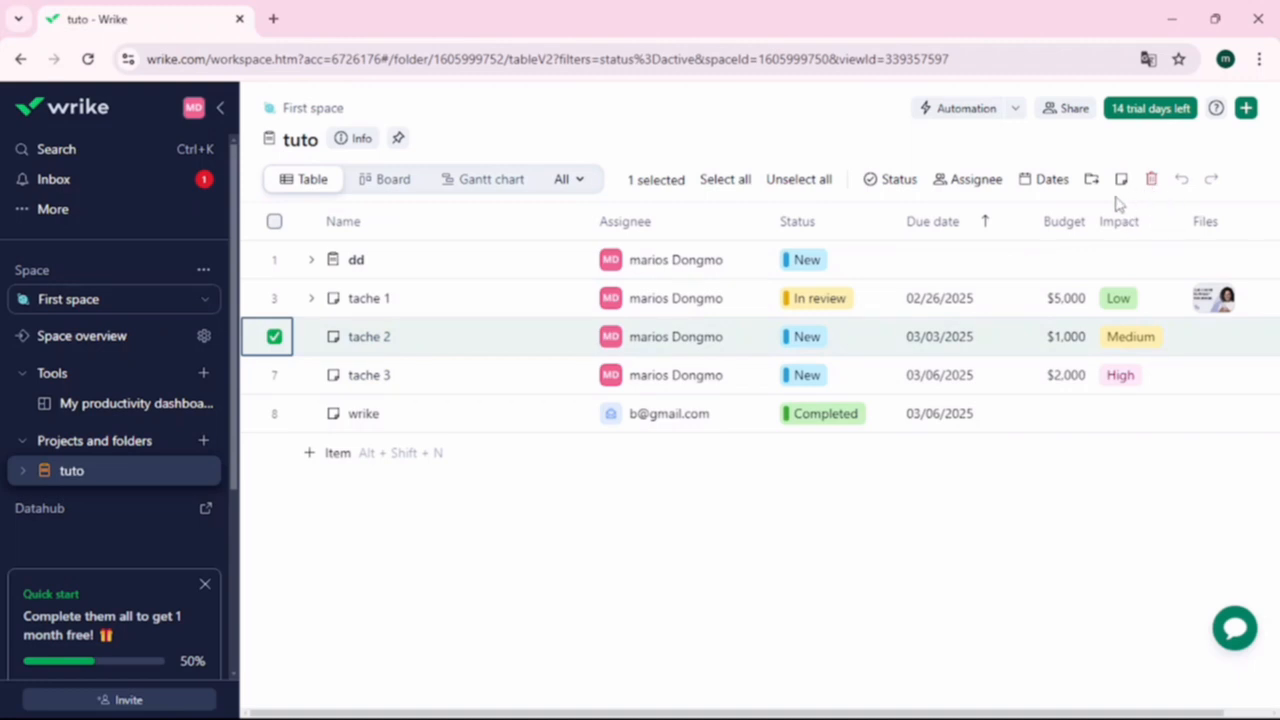
pyautogui.click(274, 298)
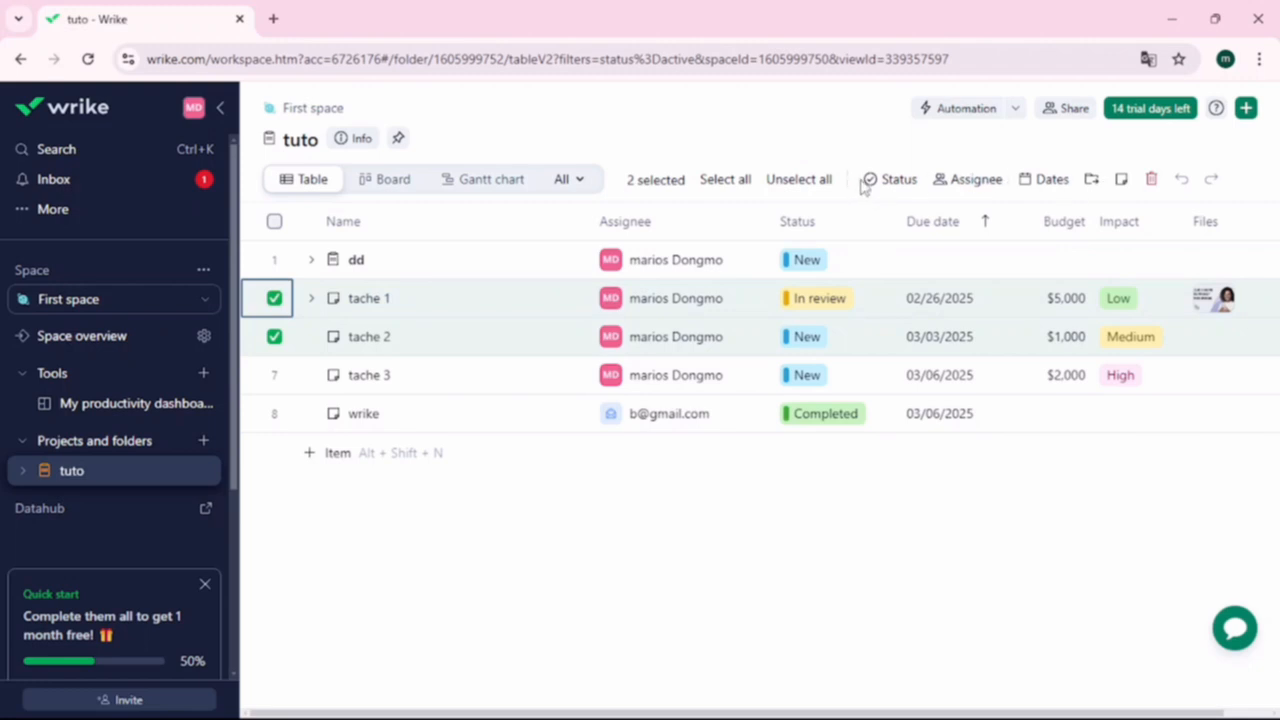
pyautogui.click(892, 182)
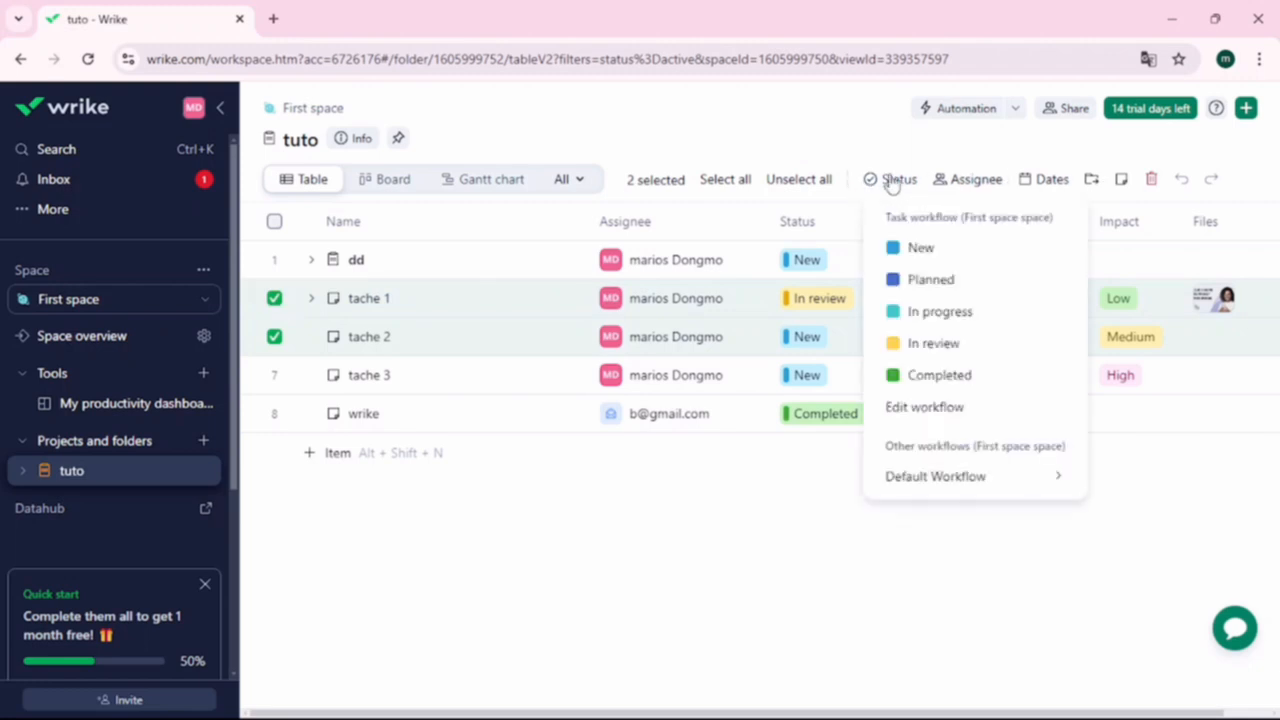
pyautogui.click(964, 189)
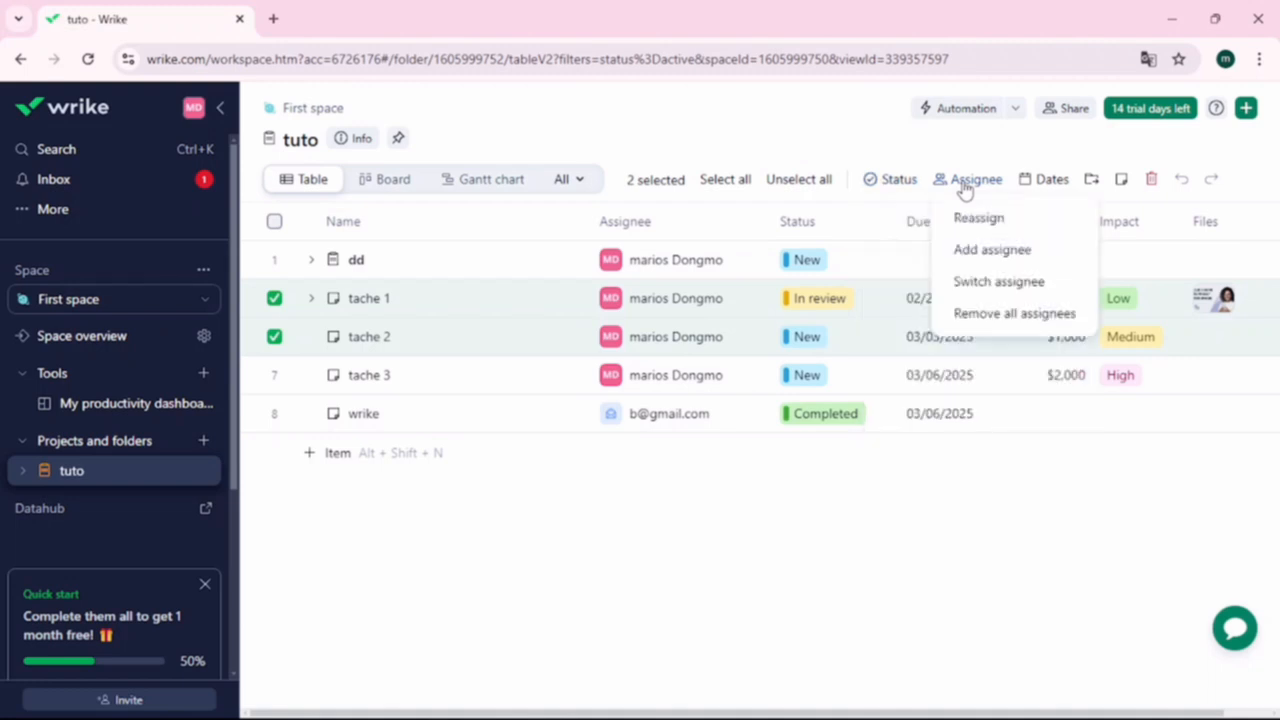
pyautogui.click(1055, 190)
pyautogui.click(1055, 190)
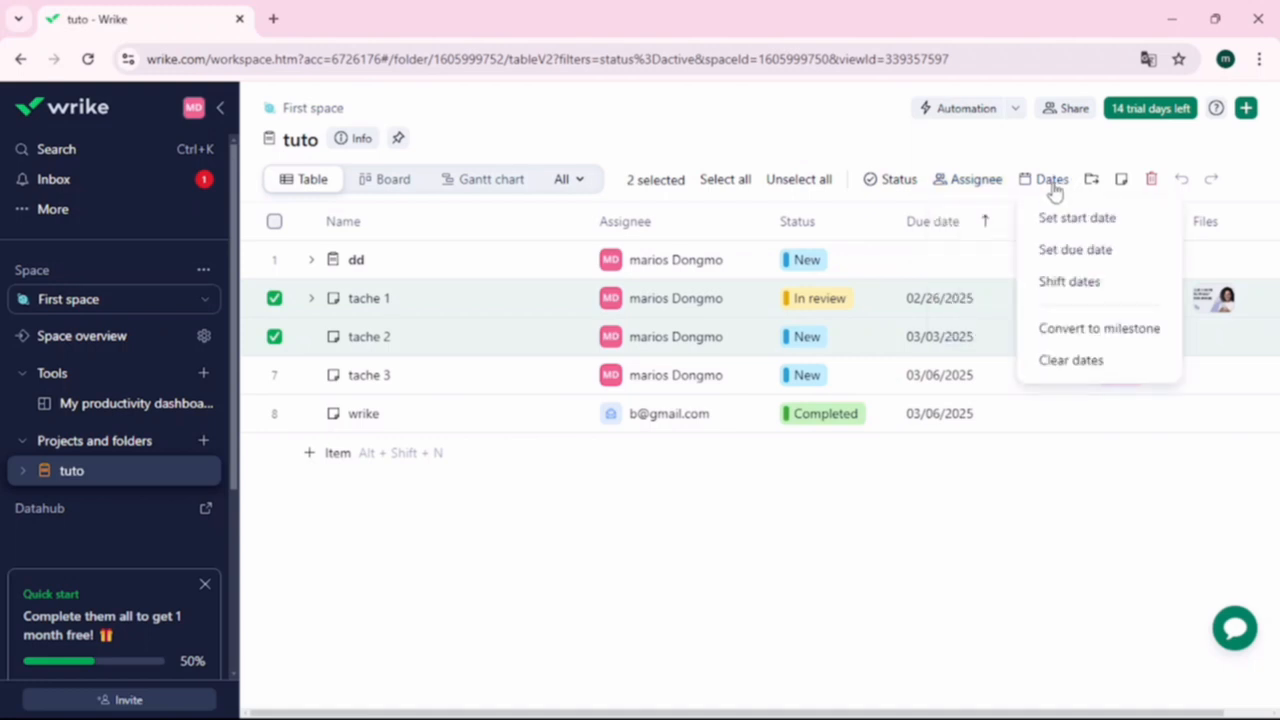
pyautogui.click(799, 180)
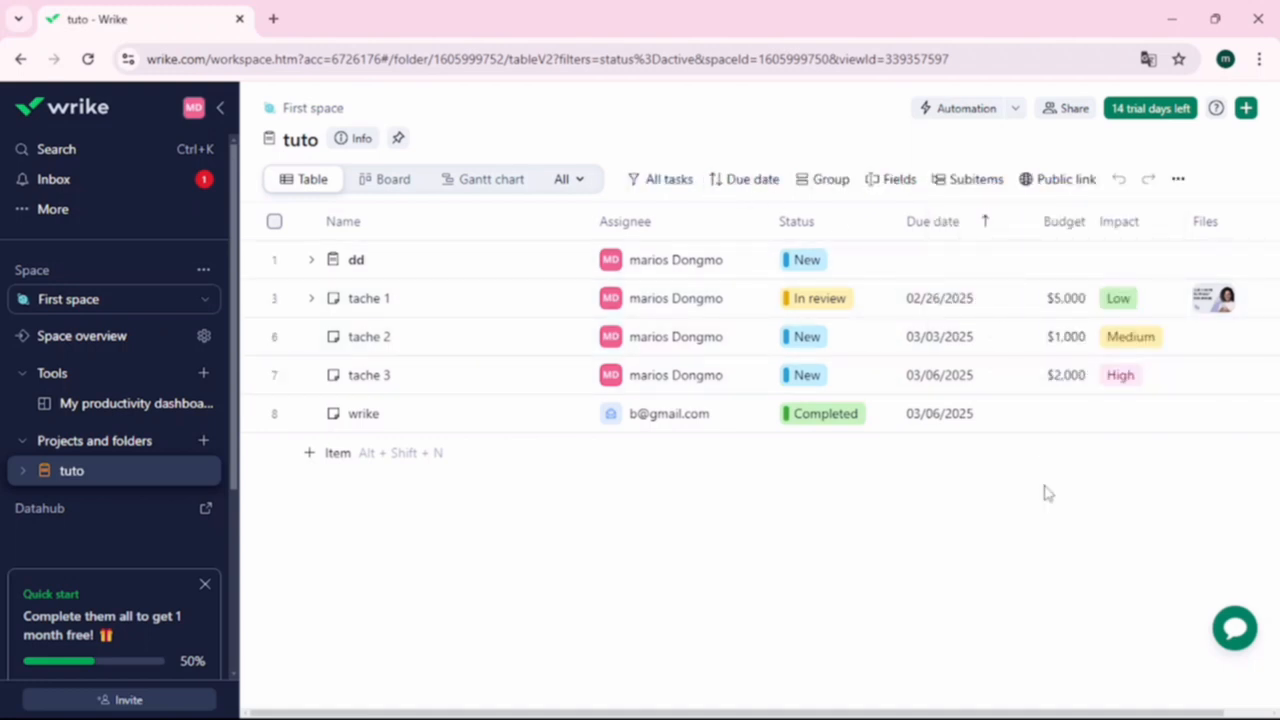